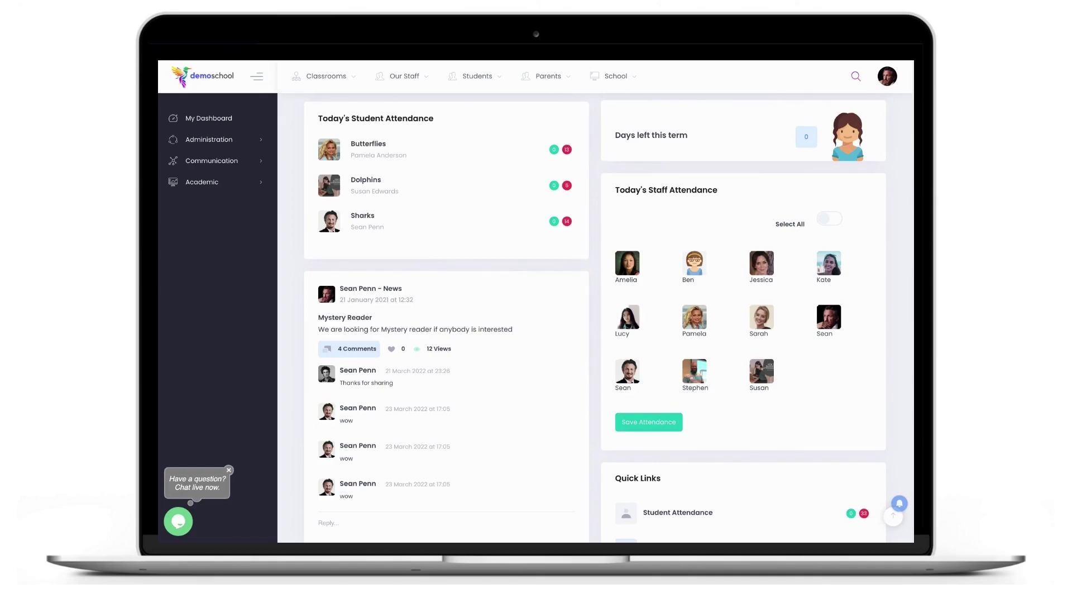
# - Open the Enrolment page in the Administration section
pyautogui.click(206, 143)
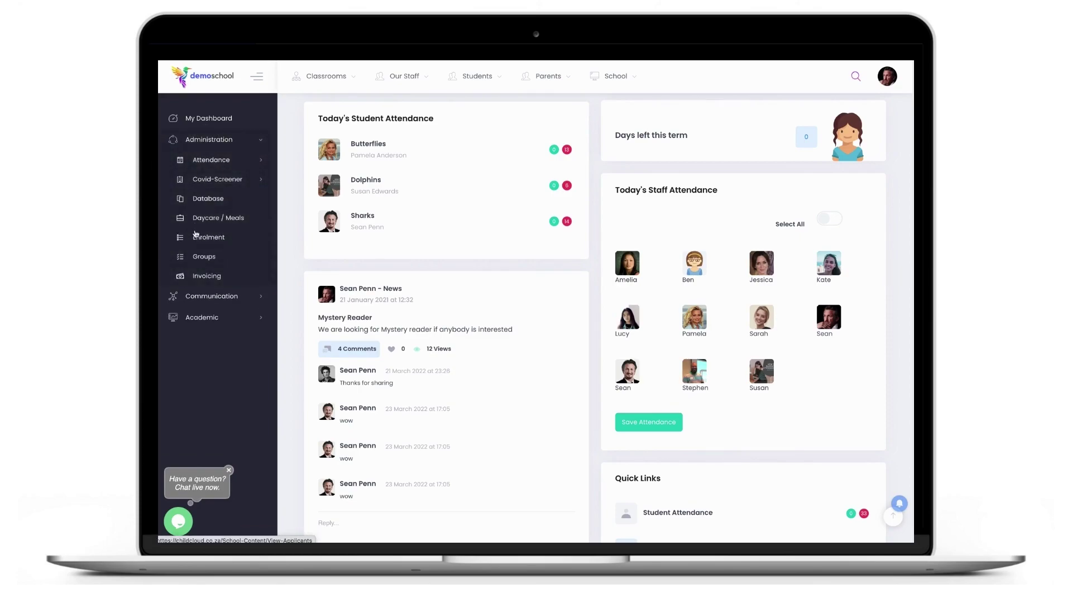
pyautogui.click(212, 241)
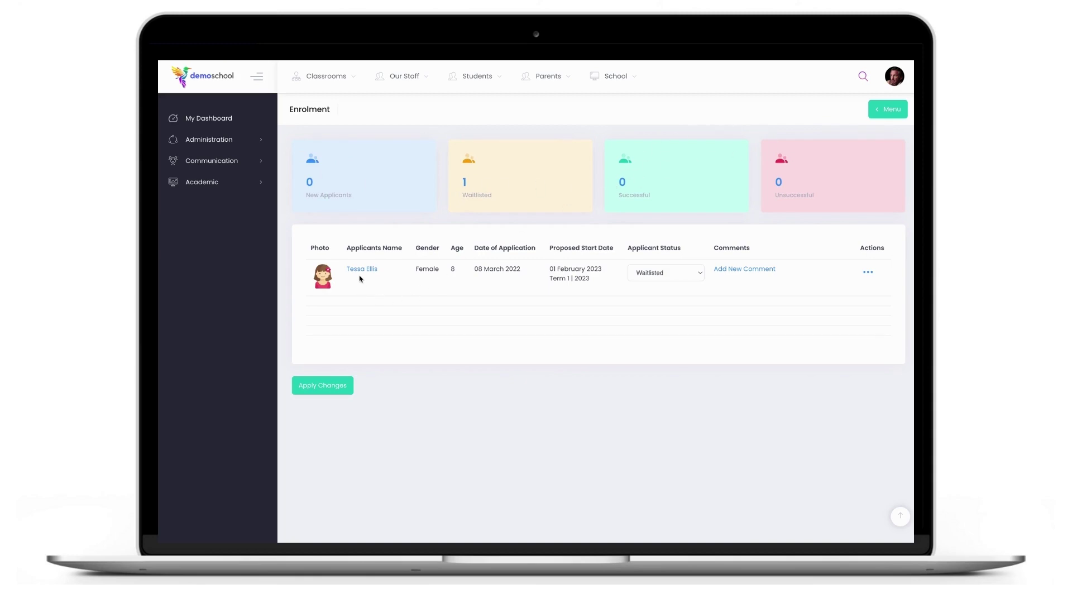
# - Apply the Allocate To Class status to the waitlisted applicant and check the classroom choices without saving an allocation
pyautogui.click(656, 272)
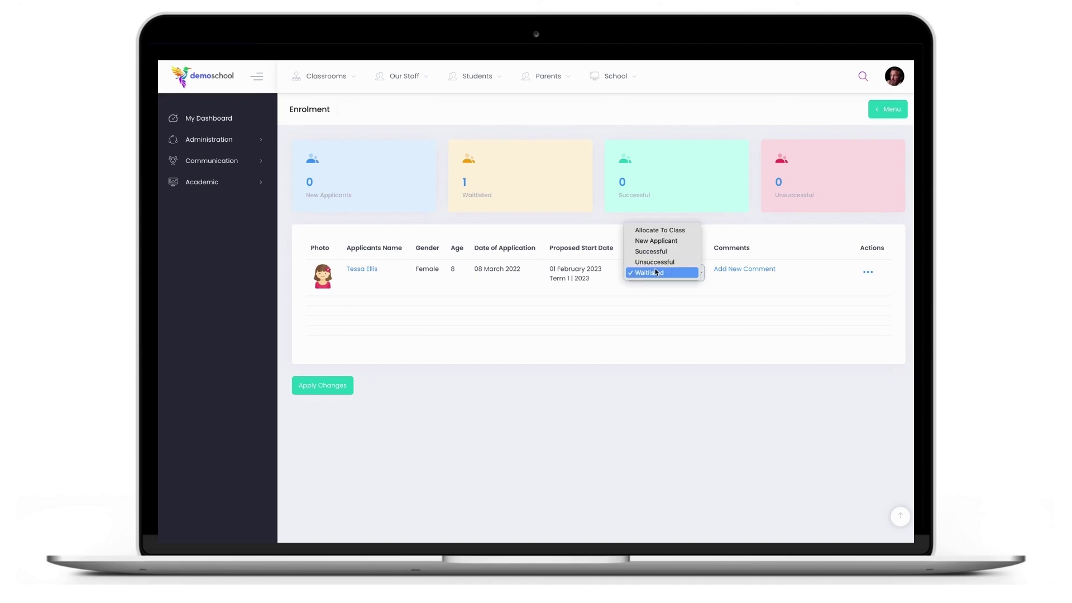
pyautogui.click(653, 231)
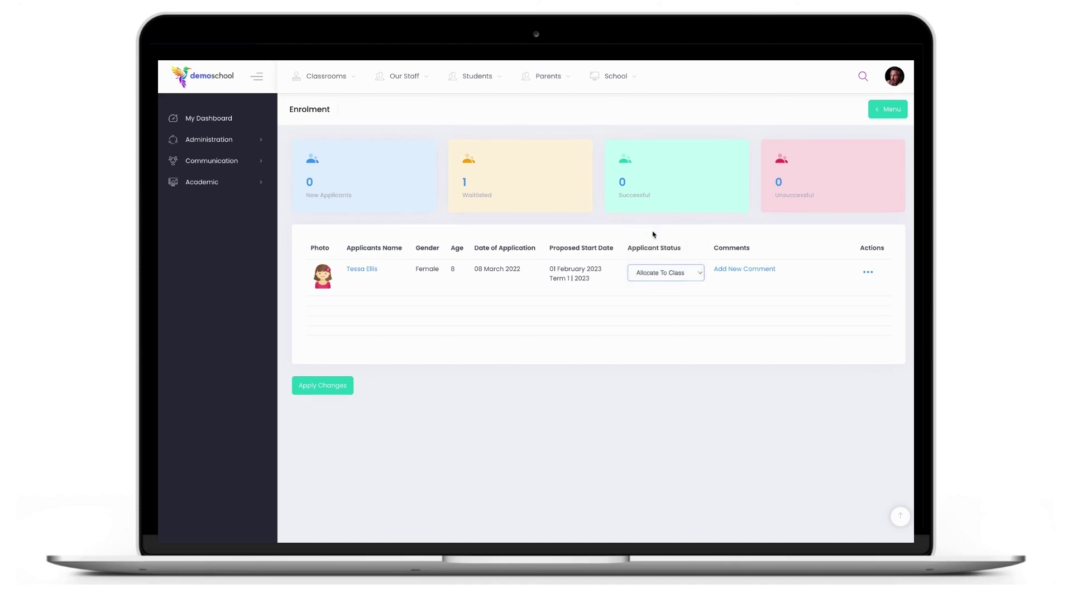
pyautogui.click(316, 391)
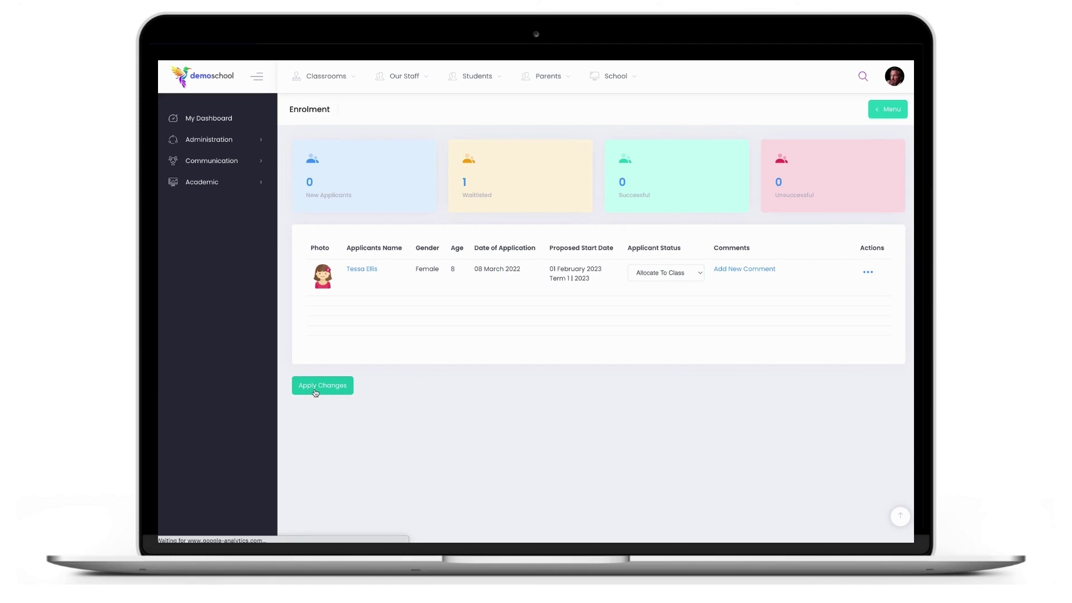
pyautogui.click(353, 175)
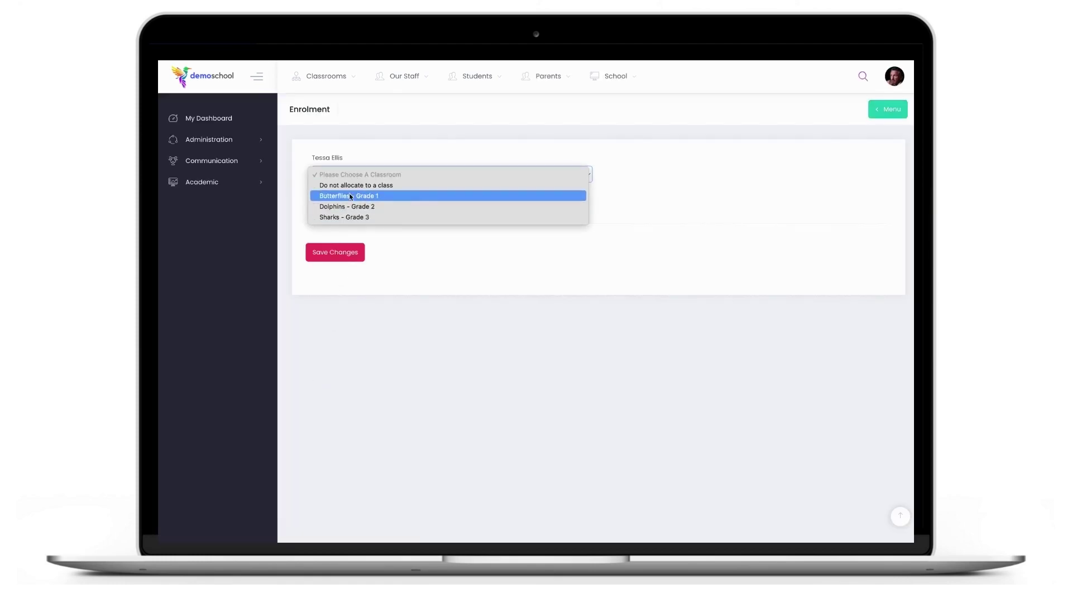
pyautogui.click(437, 261)
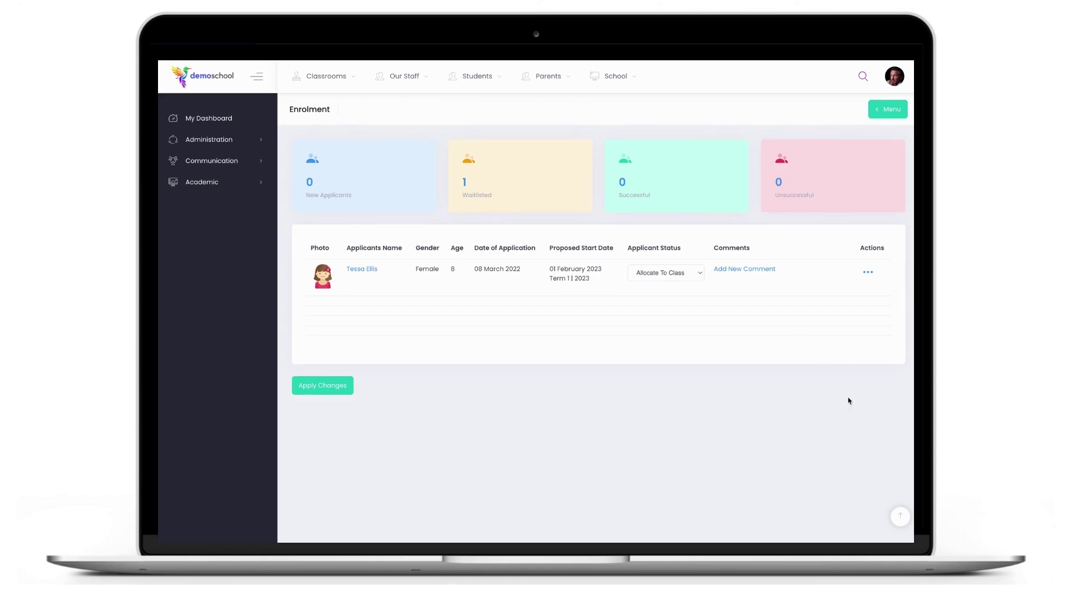
# - Open the applicant's full application and review it from the child details through to the signature, including the application's options
pyautogui.click(361, 271)
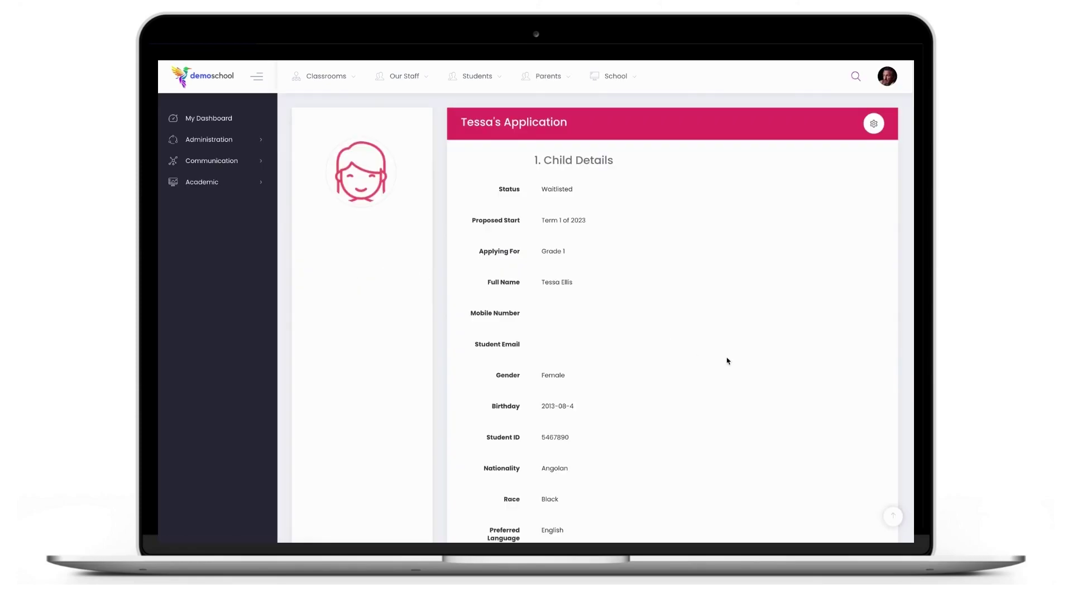
pyautogui.scroll(-5, 726, 361)
pyautogui.scroll(-20, 728, 361)
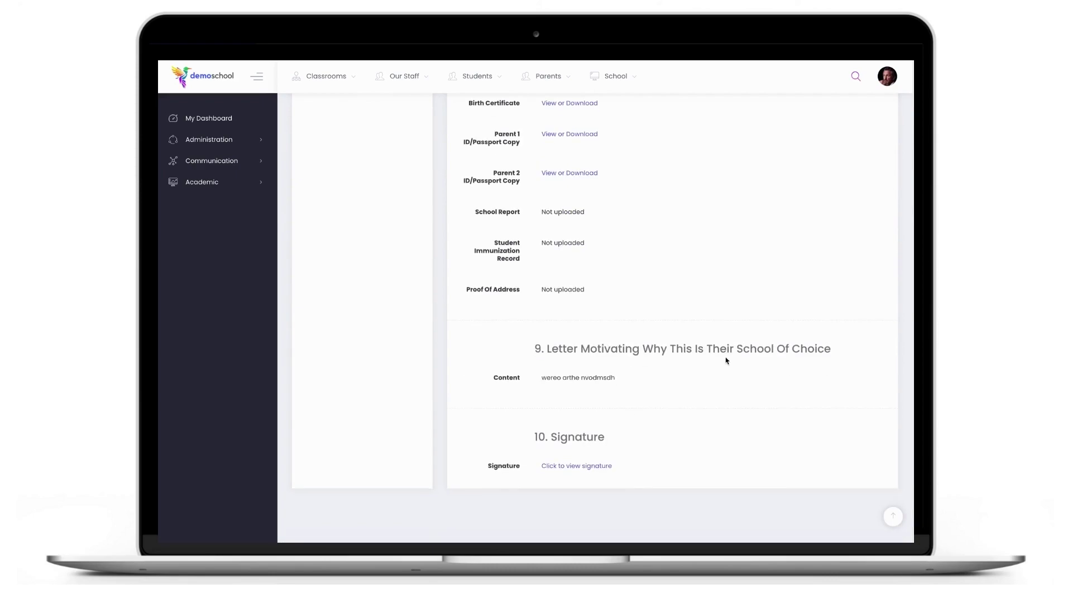
pyautogui.click(560, 469)
pyautogui.click(634, 81)
pyautogui.scroll(20, 625, 386)
pyautogui.click(874, 124)
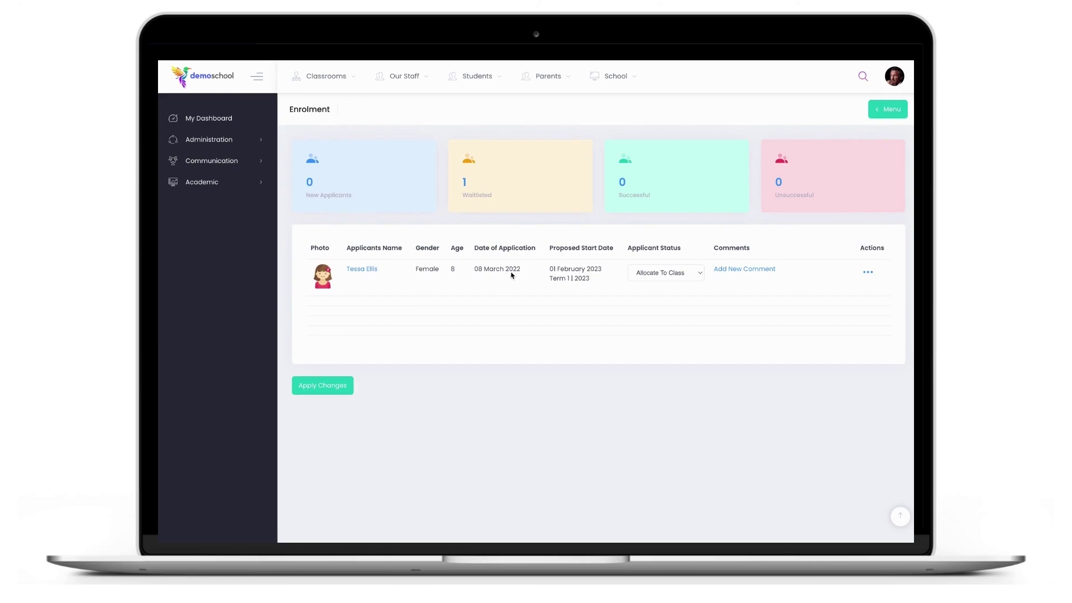
# - Add the comment "Waiting for deposit" to the applicant and save it
pyautogui.click(731, 271)
pyautogui.click(574, 141)
pyautogui.write('Waiting for deposit')
pyautogui.click(457, 221)
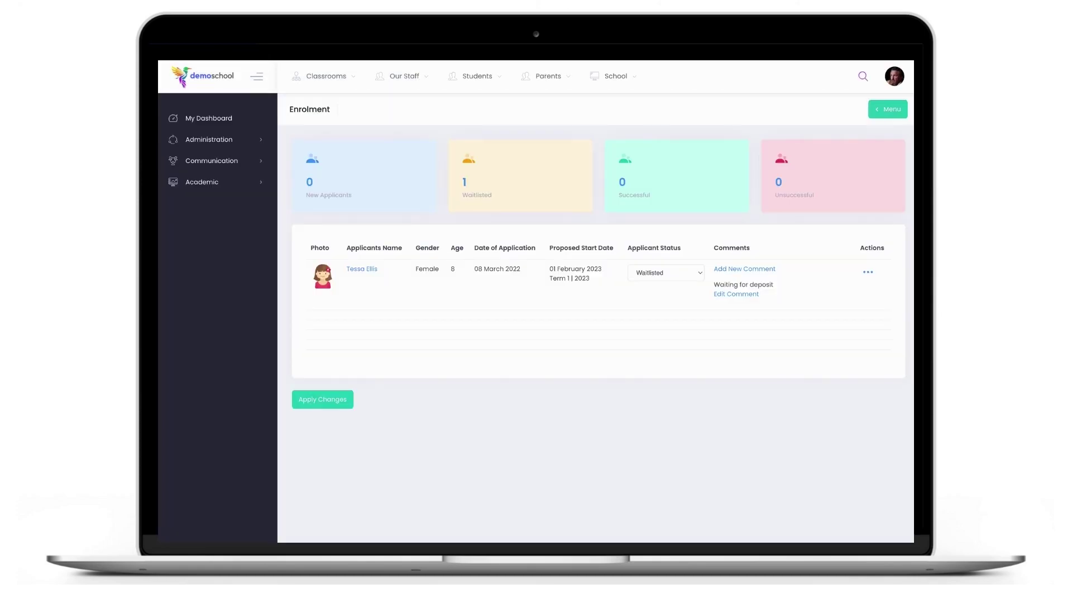
# - Examine the actions available for the applicant's entry in the enrolment list
pyautogui.click(868, 272)
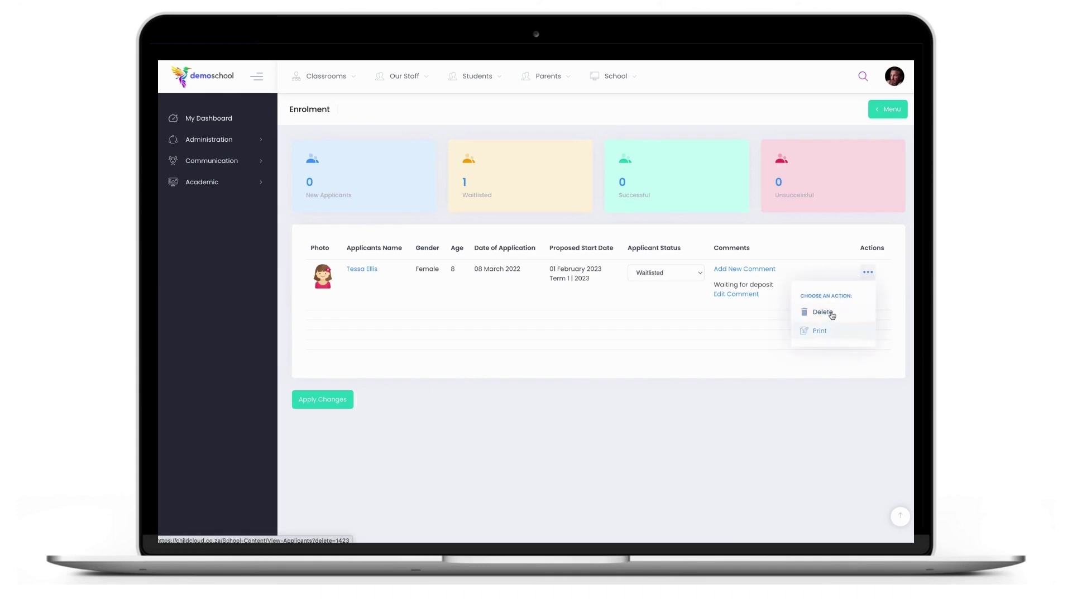
pyautogui.click(715, 341)
pyautogui.click(867, 272)
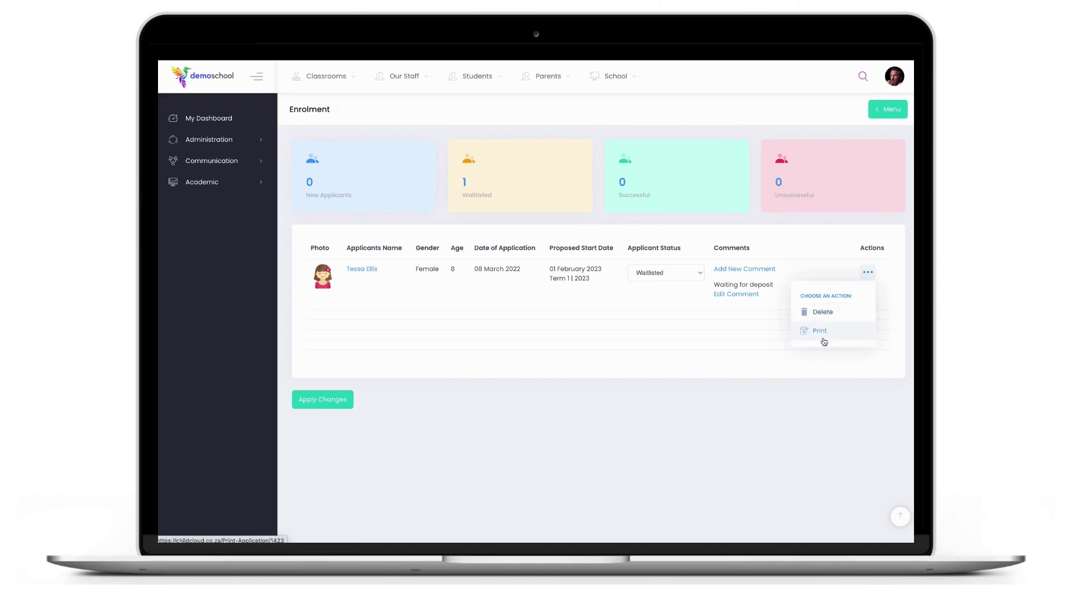
pyautogui.click(736, 329)
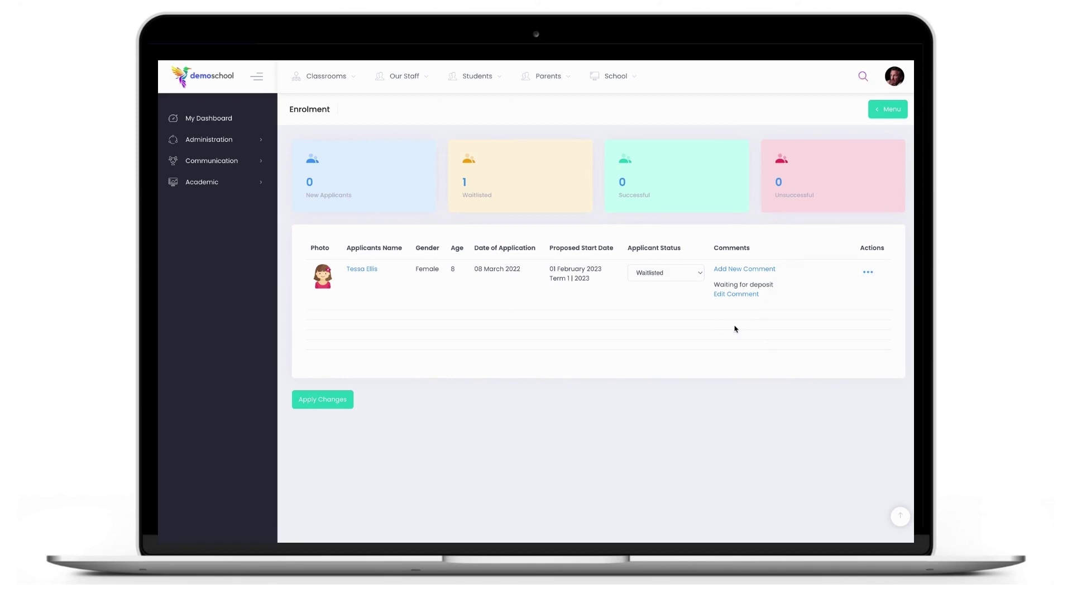
# - Preview the school's enrolment form and review its fields from the start date options through to the supporting documents
pyautogui.click(886, 114)
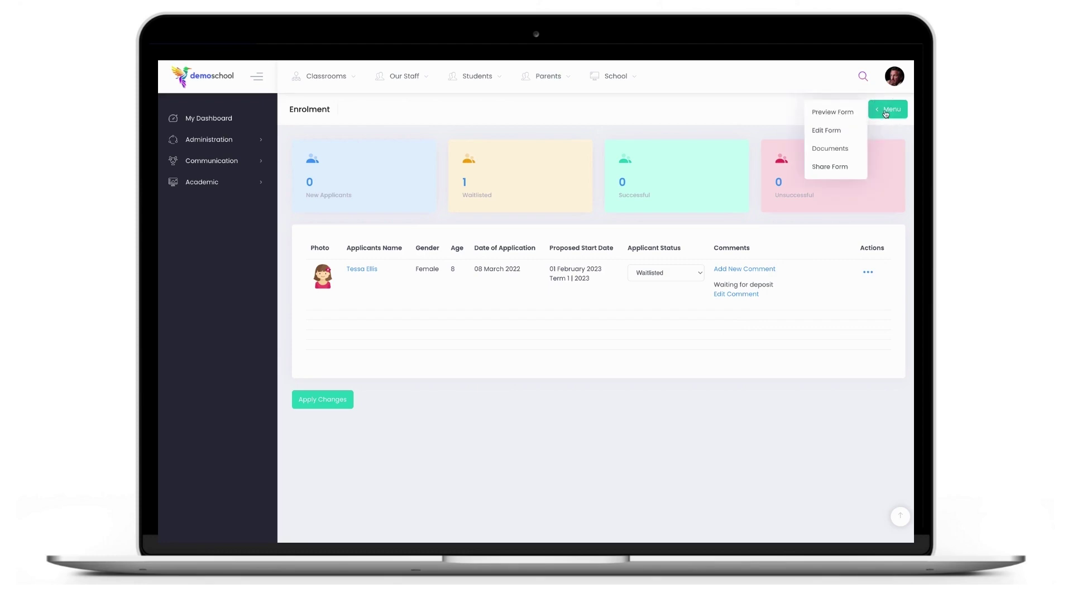
pyautogui.click(845, 114)
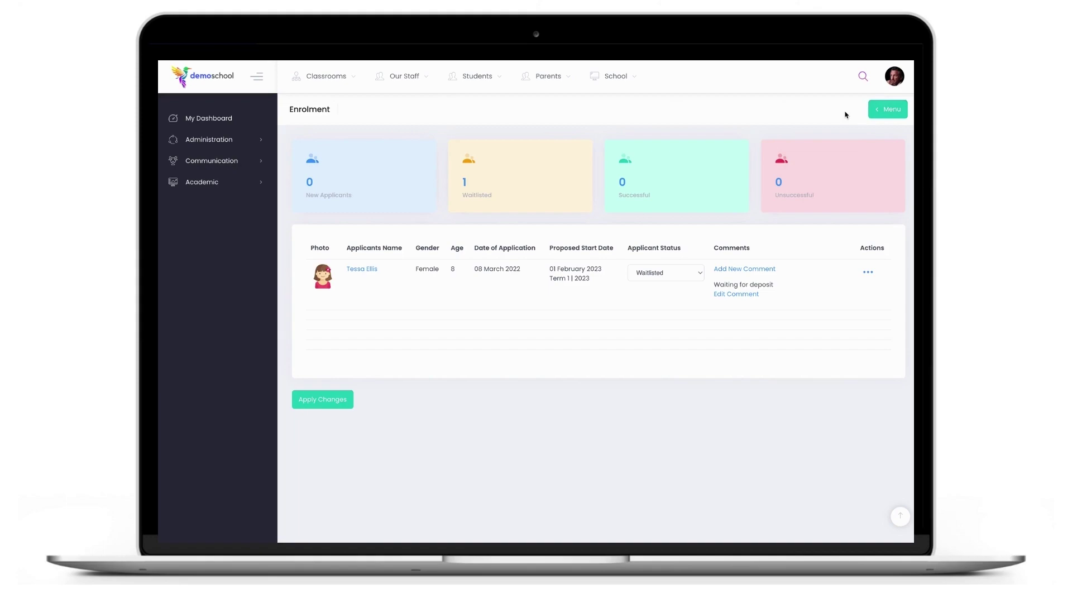
pyautogui.scroll(-4, 632, 358)
pyautogui.scroll(4, 634, 352)
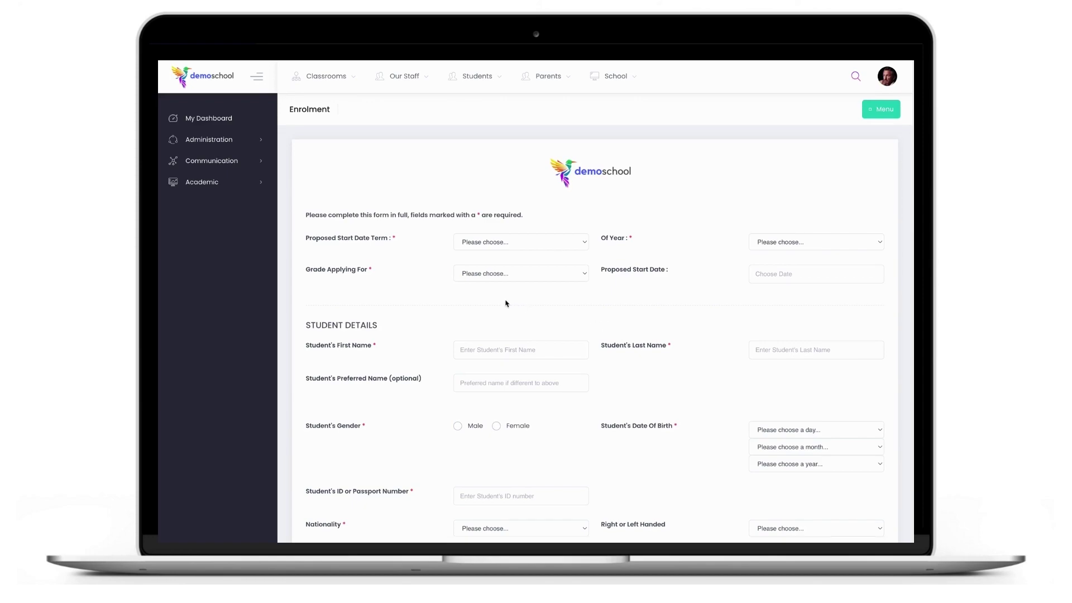
pyautogui.scroll(-10, 721, 303)
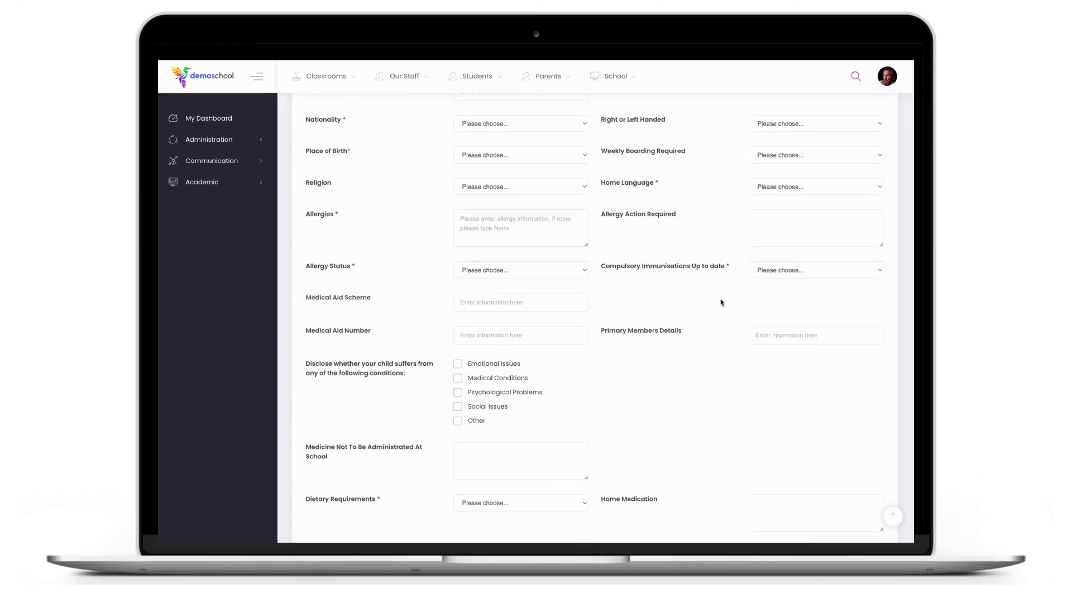
pyautogui.scroll(-15, 721, 303)
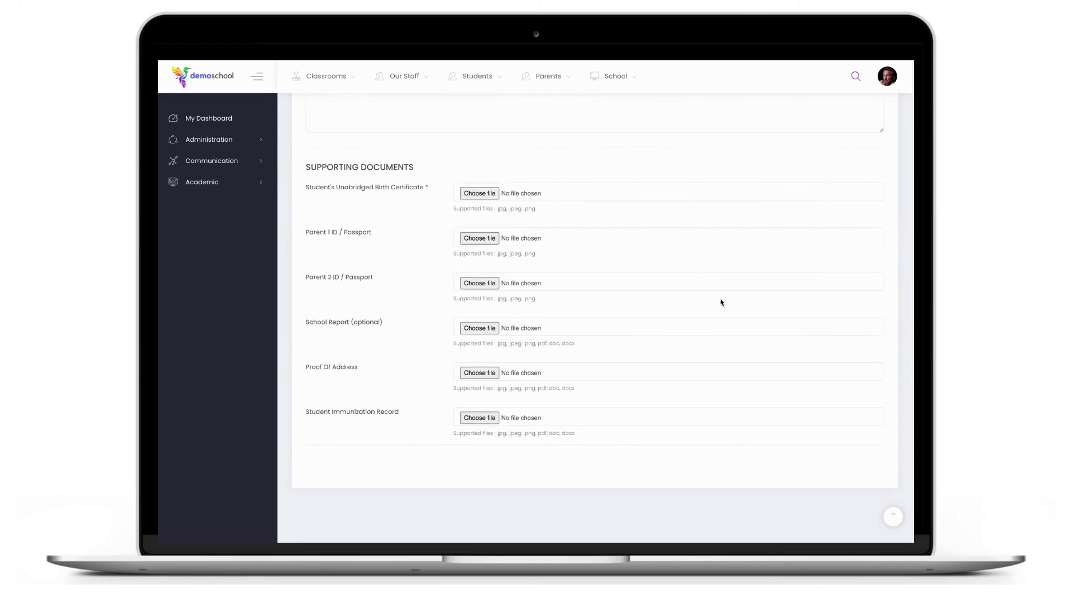
pyautogui.scroll(20, 715, 251)
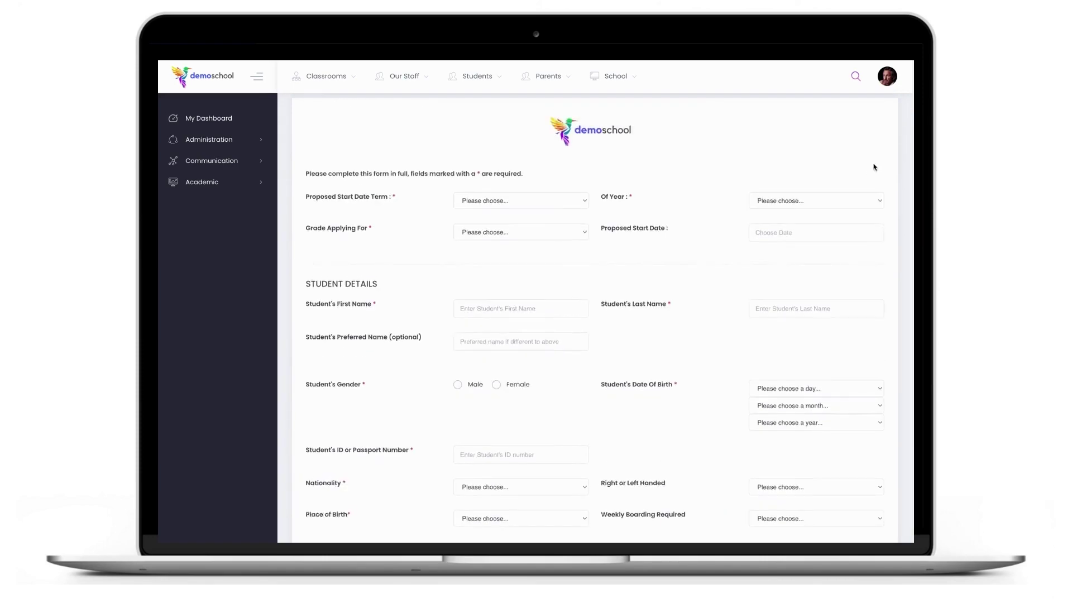
# - Open the enrolment form for editing and review which fields can be hidden or shown, including Student Email and Student Mobile
pyautogui.click(882, 109)
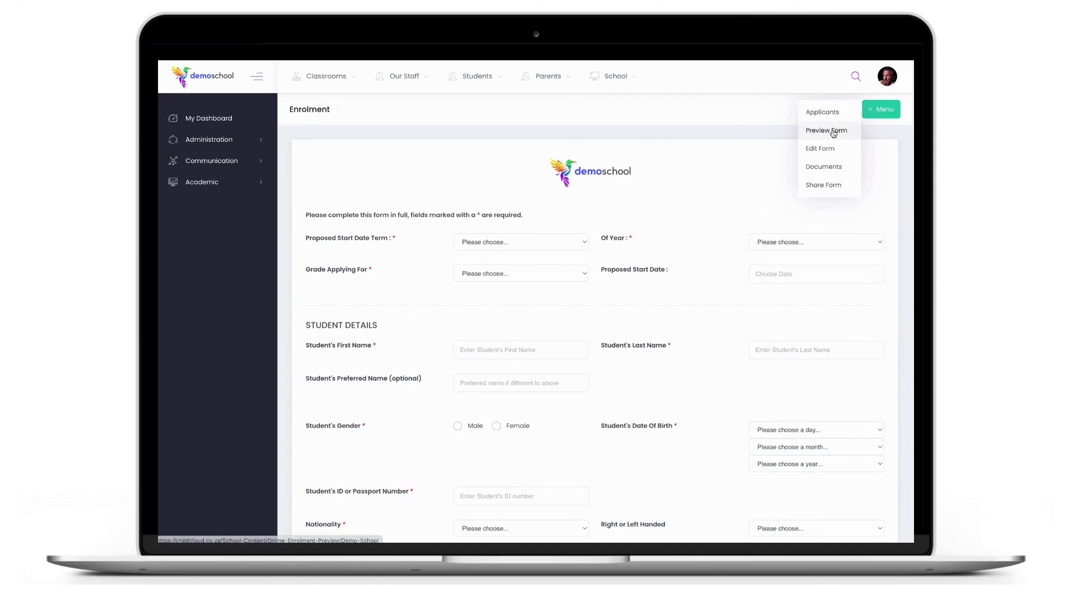
pyautogui.click(823, 153)
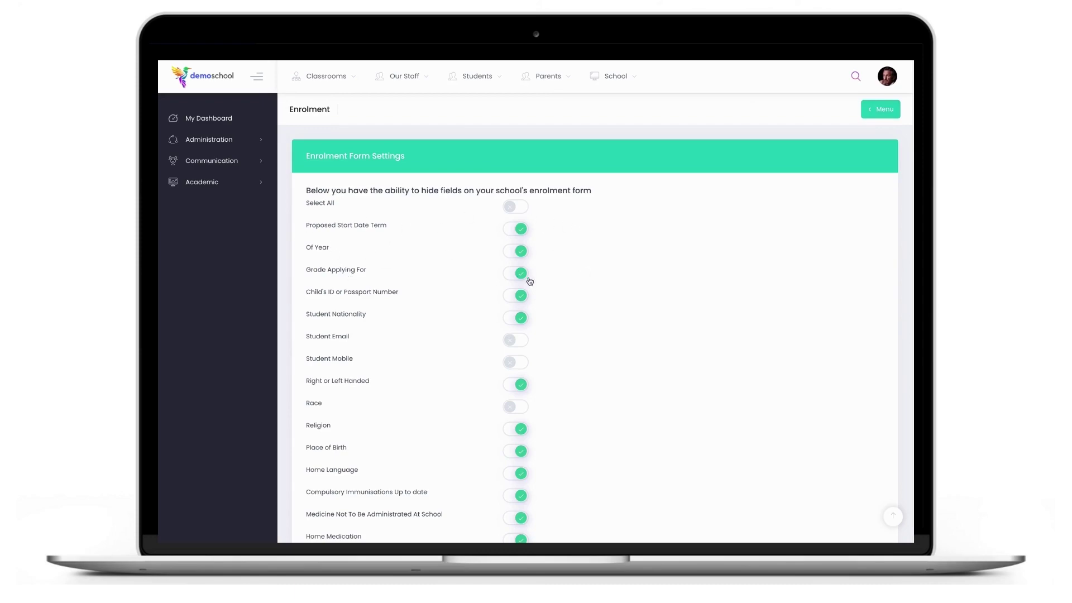
pyautogui.scroll(-1, 616, 342)
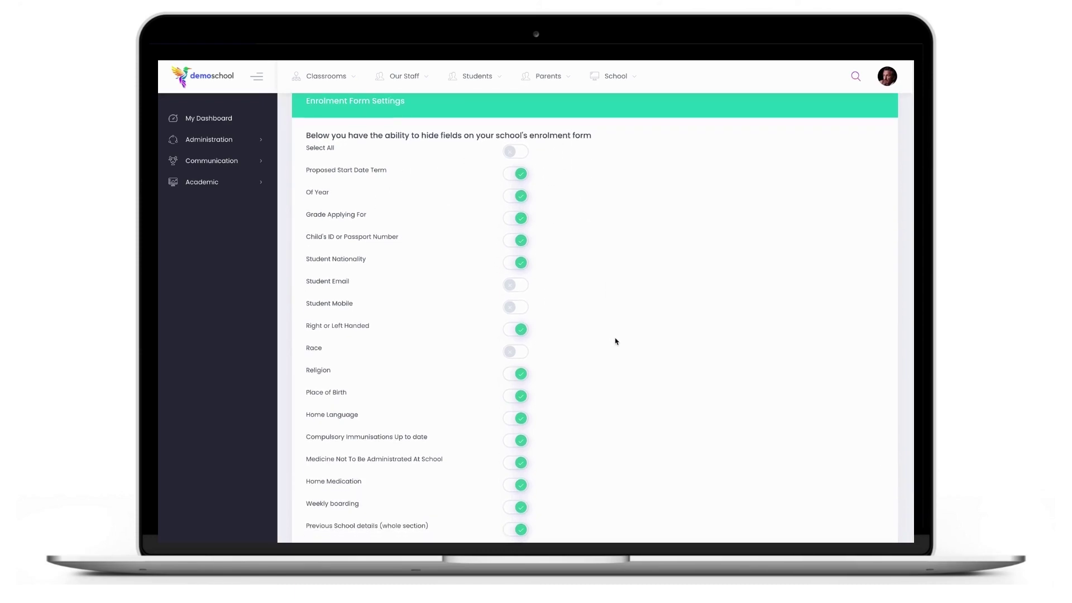
pyautogui.moveTo(309, 284); pyautogui.dragTo(362, 282)
pyautogui.moveTo(303, 304); pyautogui.dragTo(363, 304)
pyautogui.scroll(-10, 633, 342)
pyautogui.scroll(-3, 633, 342)
pyautogui.scroll(2, 634, 342)
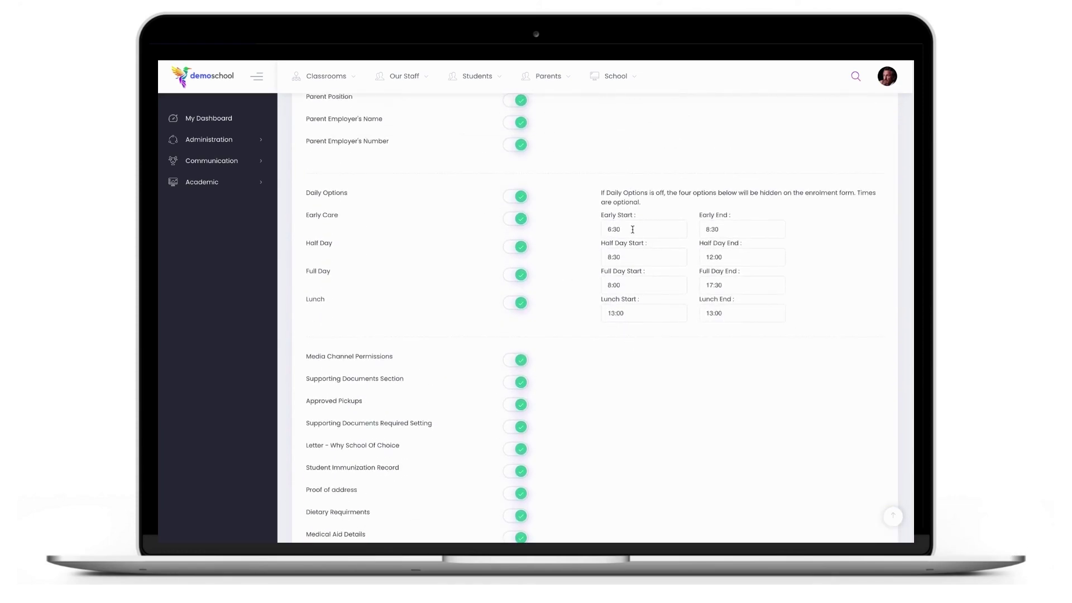
# - Check the Early Care times, try the Lunch switch off and on, and turn off the Full Day option
pyautogui.moveTo(310, 221); pyautogui.dragTo(355, 217)
pyautogui.click(640, 229)
pyautogui.click(820, 223)
pyautogui.click(516, 303)
pyautogui.click(516, 303)
pyautogui.click(518, 277)
pyautogui.scroll(-2, 676, 337)
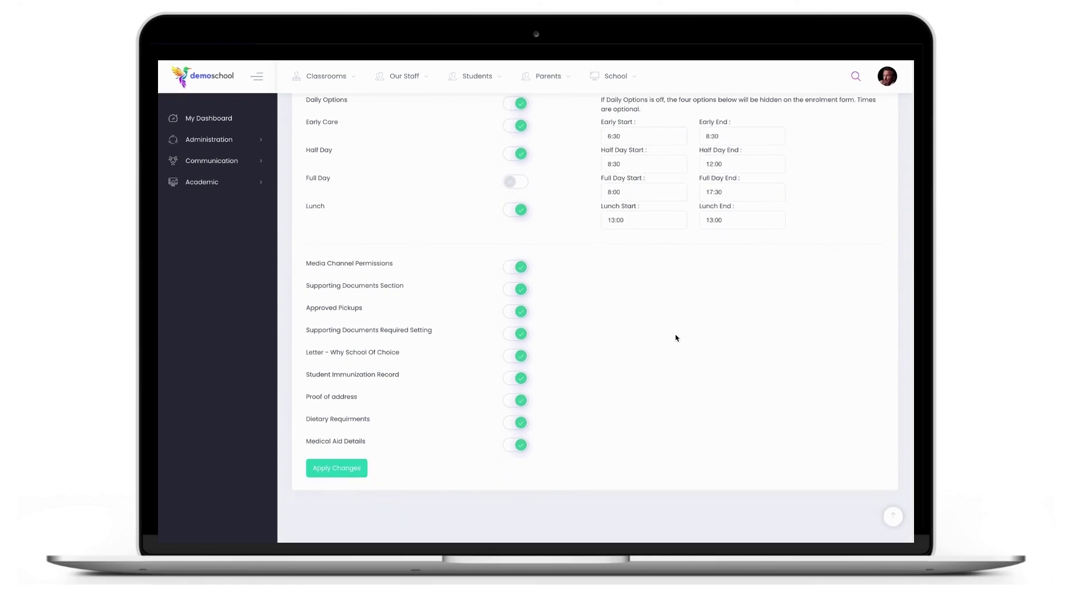
# - Open the enrolment documents page and review its uploaded files and the actions available for Terms of Enrolment
pyautogui.scroll(15, 675, 338)
pyautogui.click(880, 109)
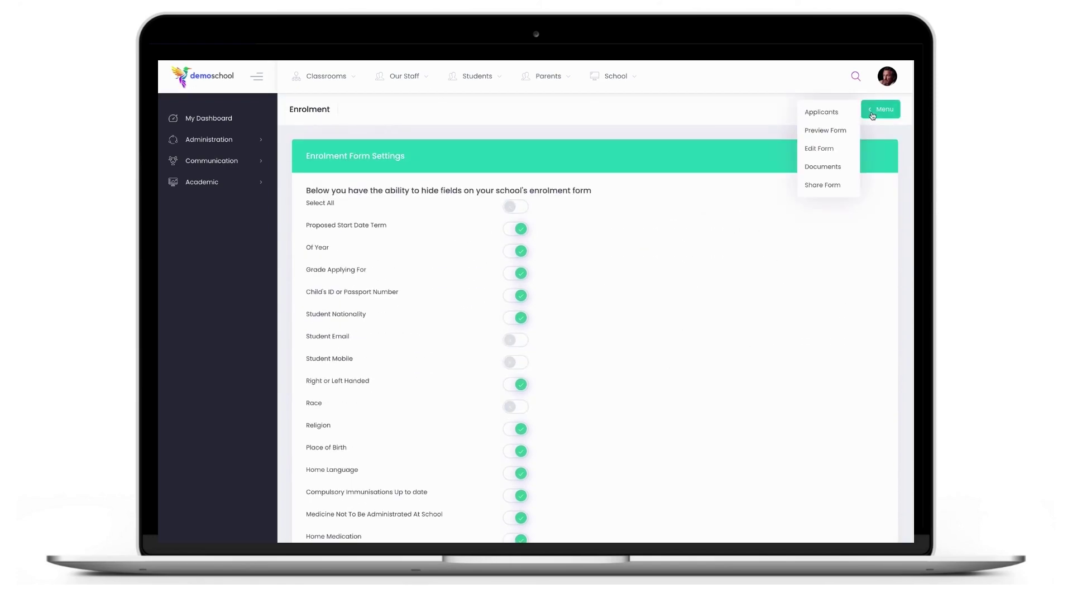
pyautogui.click(823, 166)
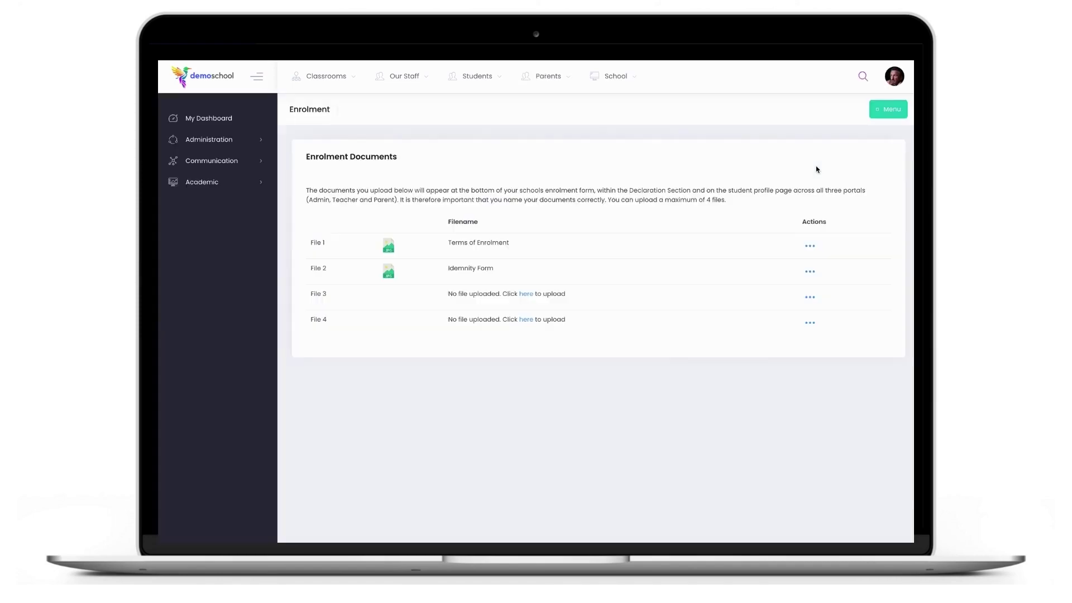
pyautogui.moveTo(306, 156); pyautogui.dragTo(403, 162)
pyautogui.moveTo(446, 242); pyautogui.dragTo(509, 244)
pyautogui.moveTo(447, 268); pyautogui.dragTo(496, 272)
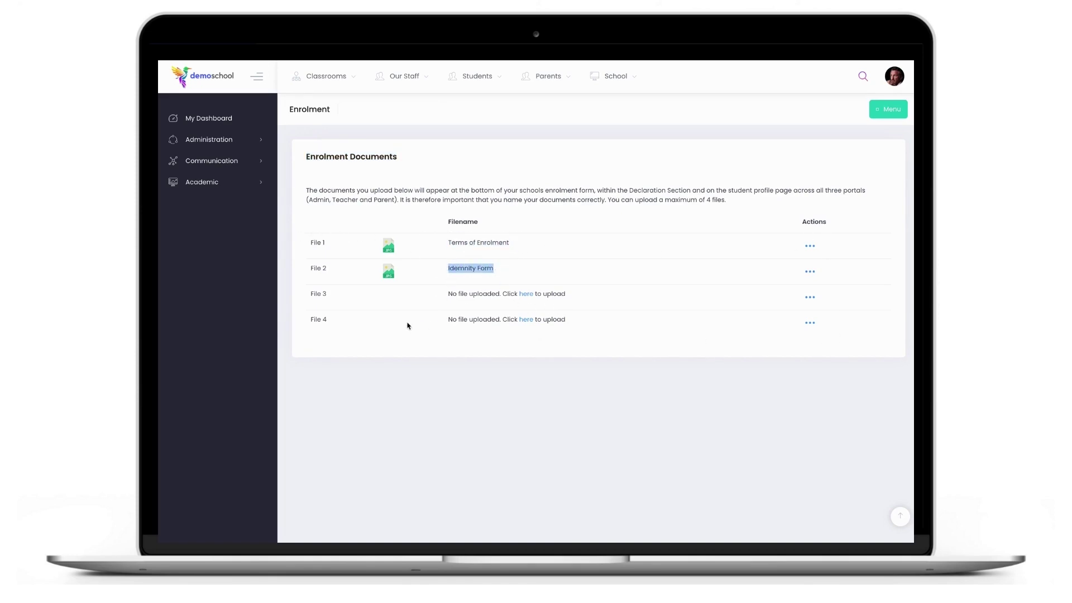
pyautogui.click(815, 247)
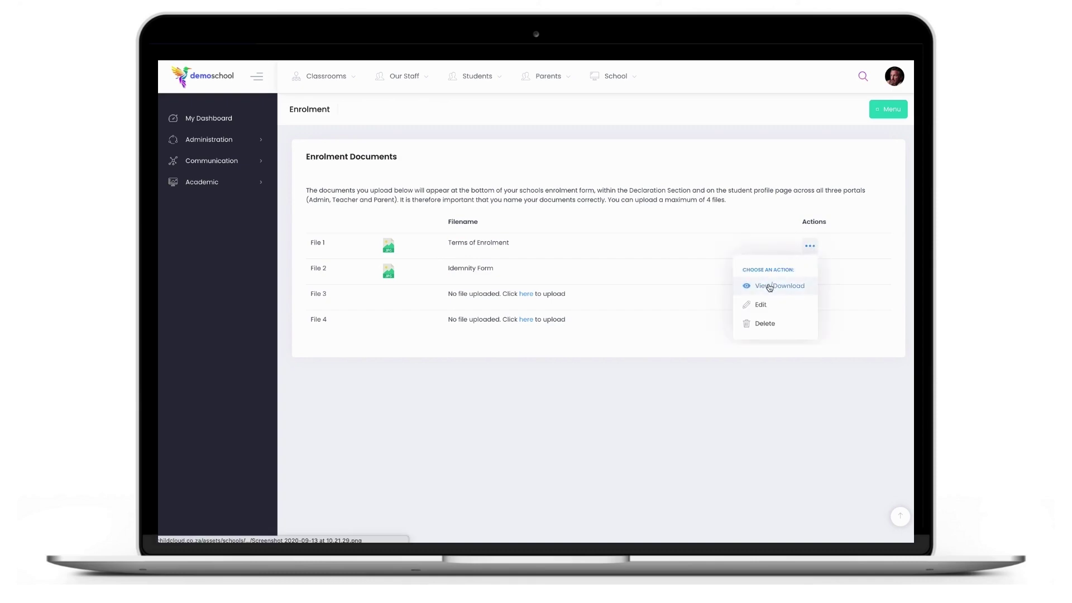
pyautogui.click(677, 363)
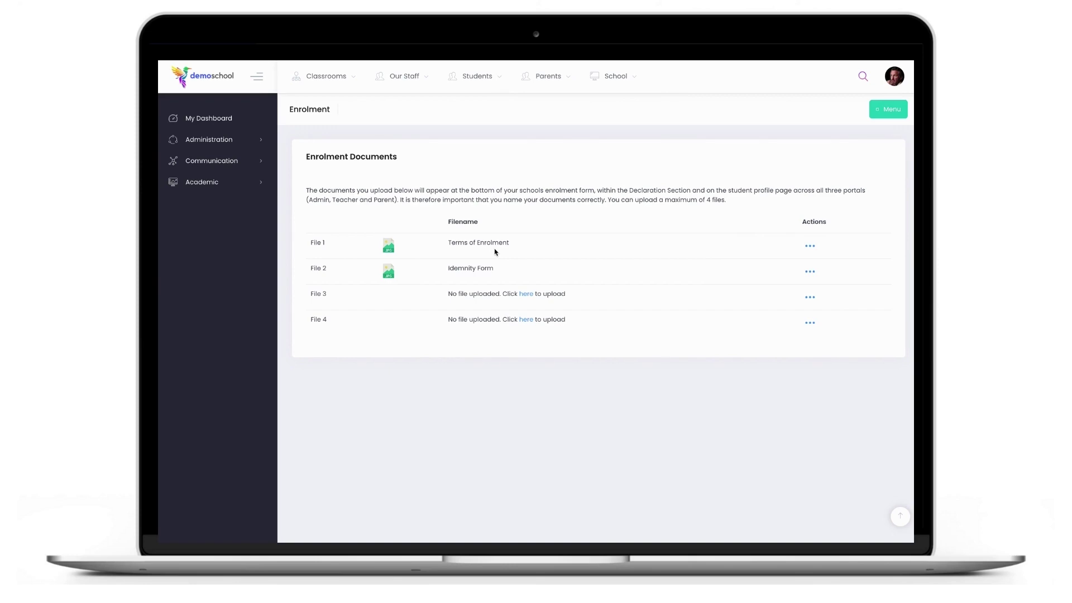
# - Open the form sharing page and copy the school's online enrolment link to the clipboard
pyautogui.click(892, 110)
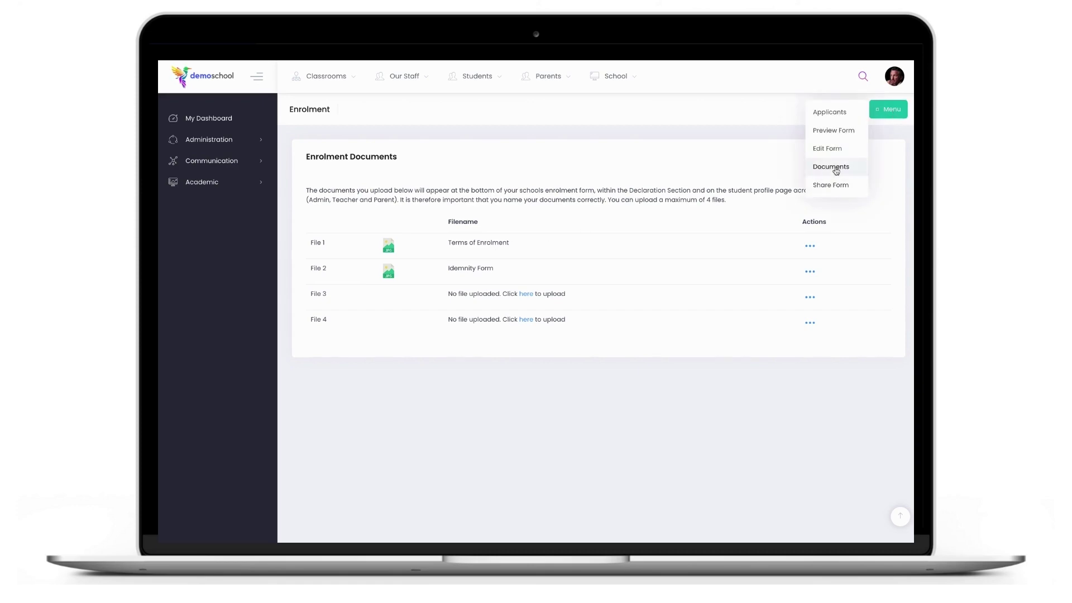
pyautogui.click(837, 187)
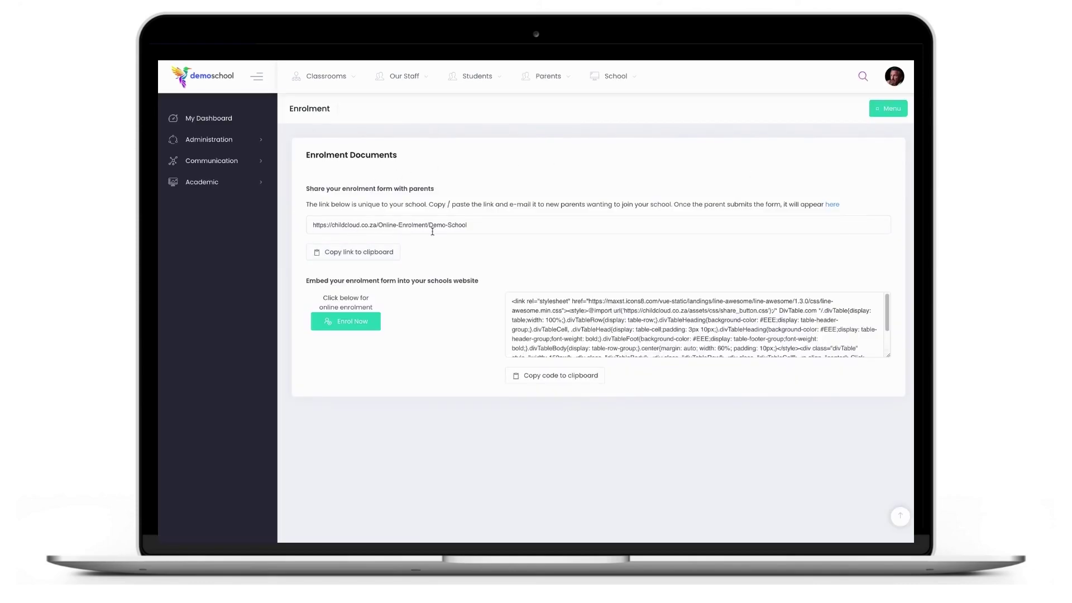
pyautogui.moveTo(486, 225); pyautogui.dragTo(290, 224)
pyautogui.click(359, 252)
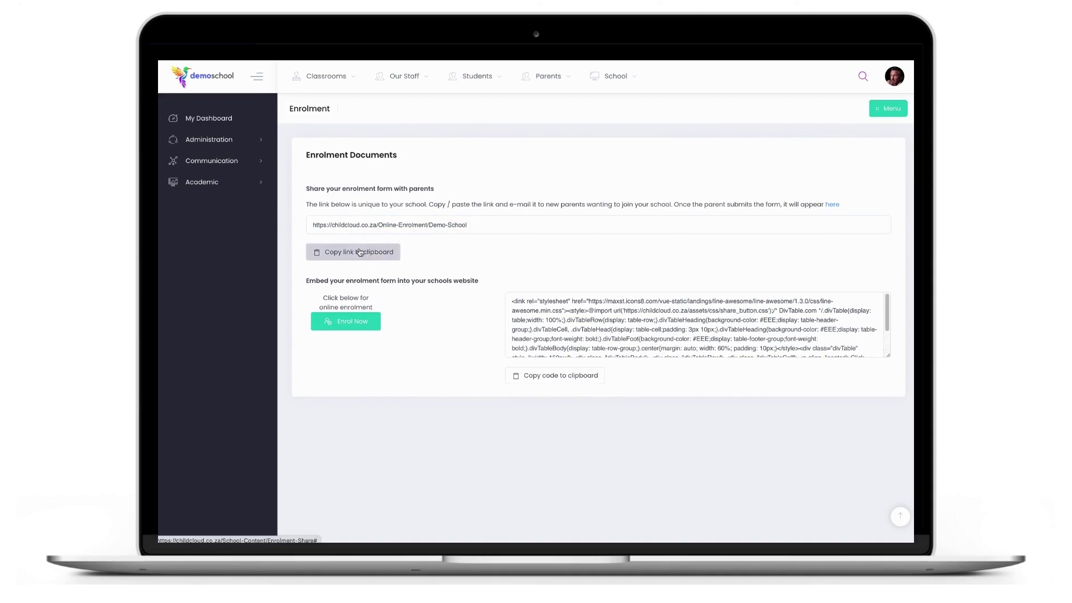
pyautogui.click(359, 251)
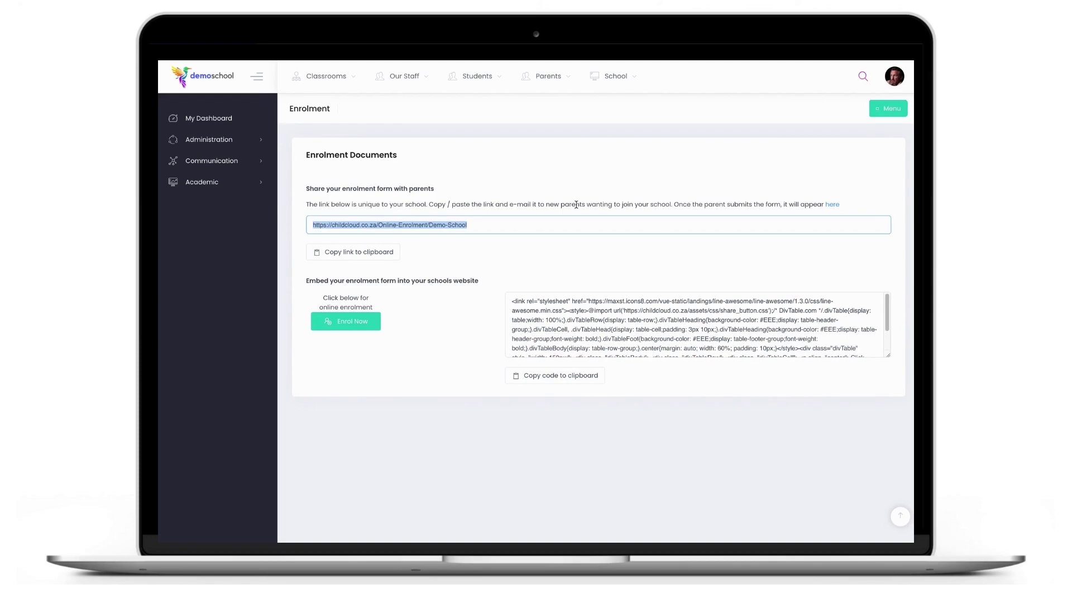
pyautogui.click(591, 263)
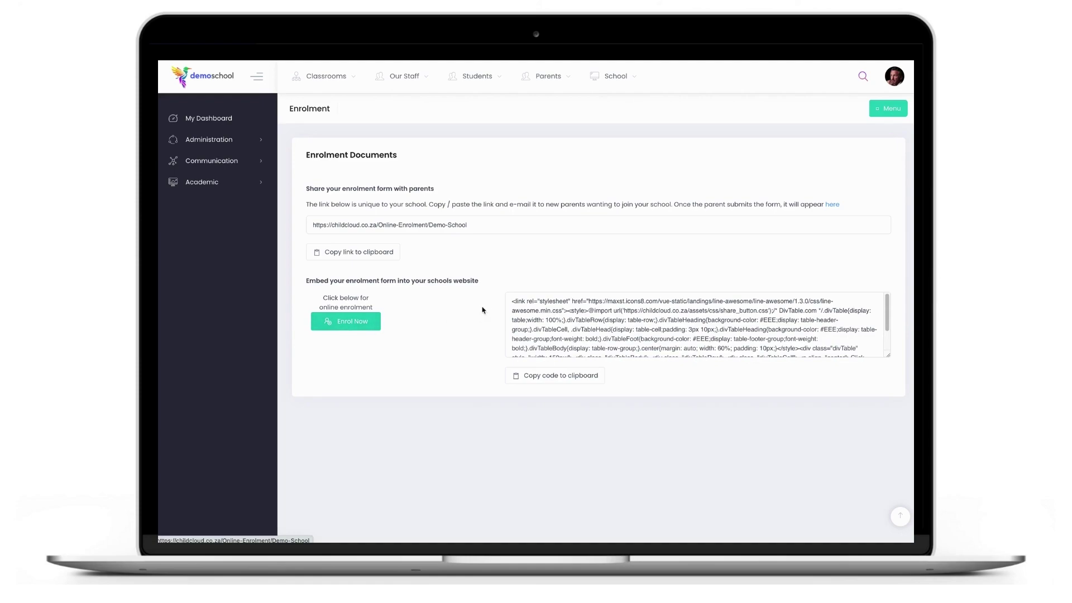
# - Copy the website embed code for the enrolment form to the clipboard and select the online enrolment link text
pyautogui.moveTo(509, 300); pyautogui.dragTo(802, 403)
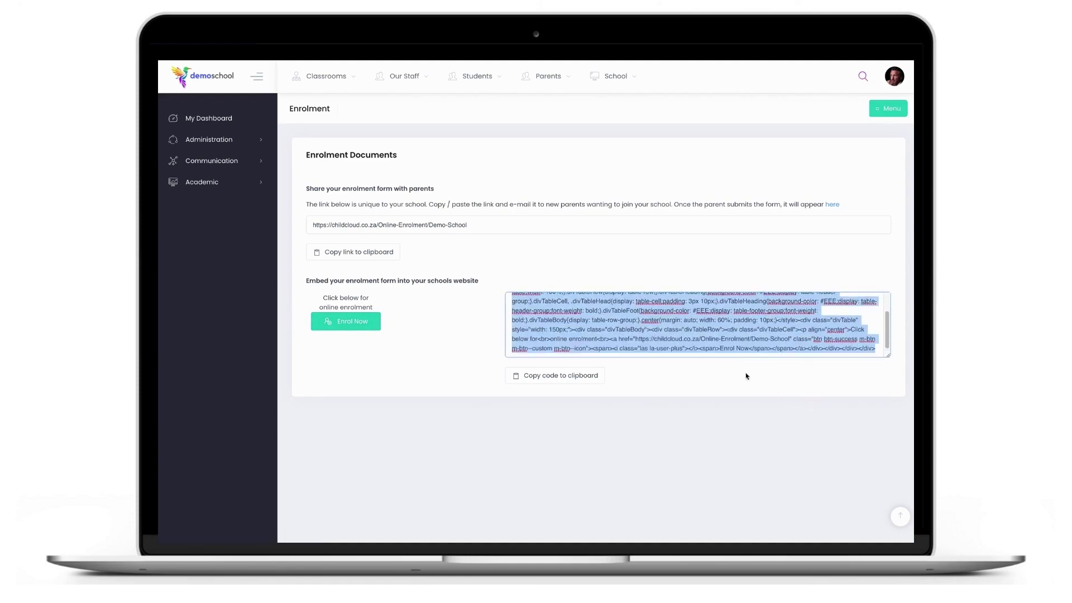
pyautogui.click(568, 314)
pyautogui.click(519, 375)
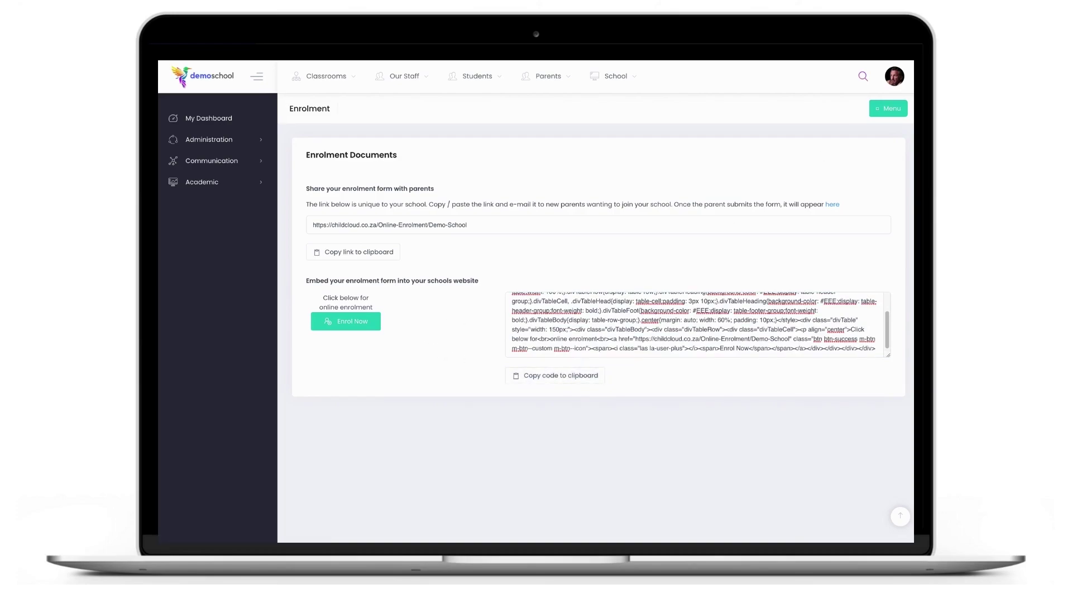
pyautogui.moveTo(490, 225); pyautogui.dragTo(299, 227)
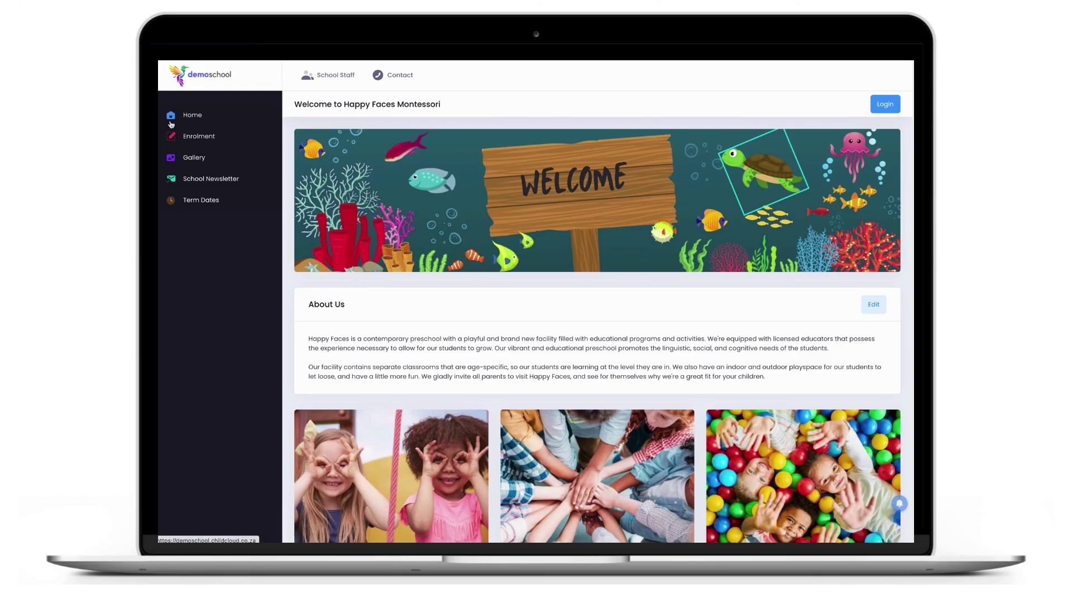
# - Open the enrolment form from the school's public website and look through its blank fields down to Supporting Documents
pyautogui.click(200, 142)
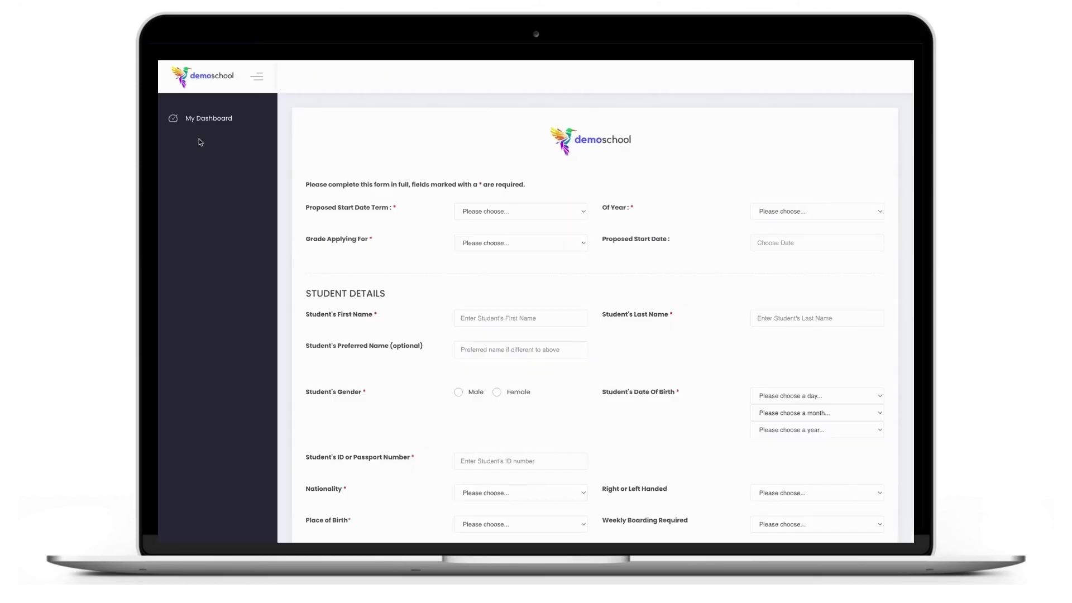
pyautogui.scroll(-15, 656, 318)
pyautogui.scroll(-5, 655, 319)
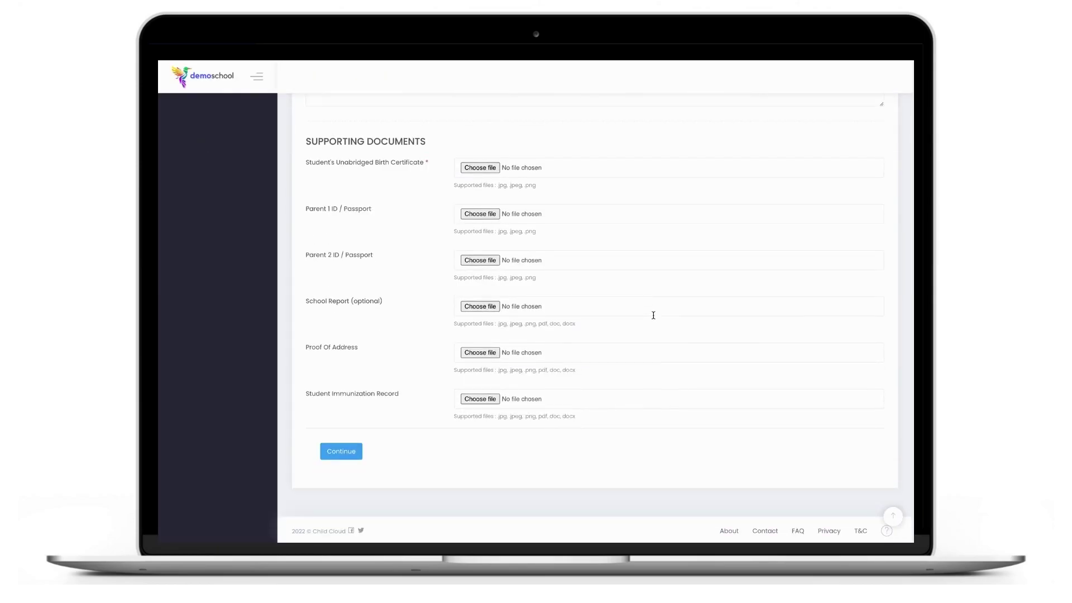
pyautogui.scroll(20, 652, 301)
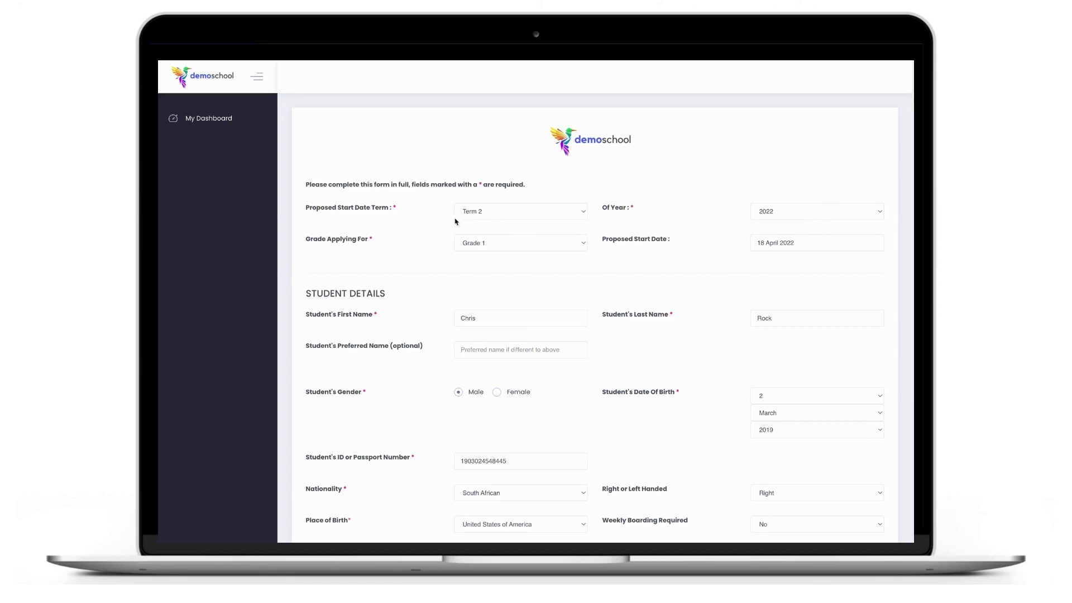
# - Review the filled-in enrolment form, covering student details, medical information, siblings, previous school and Parent / Guardian 1 details
pyautogui.scroll(-2, 638, 269)
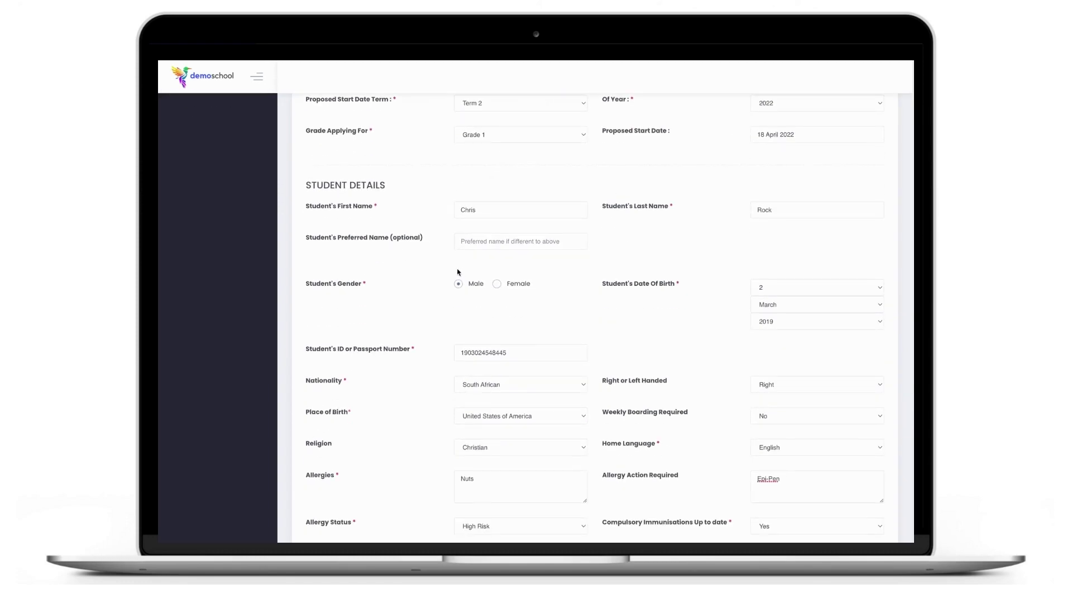
pyautogui.scroll(-2, 569, 242)
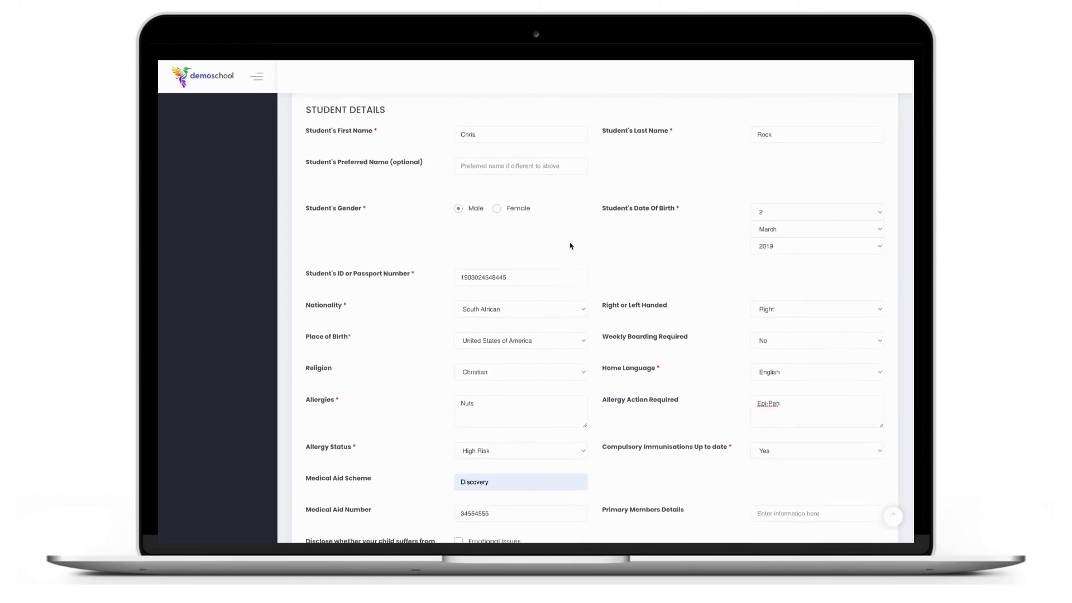
pyautogui.scroll(-8, 570, 246)
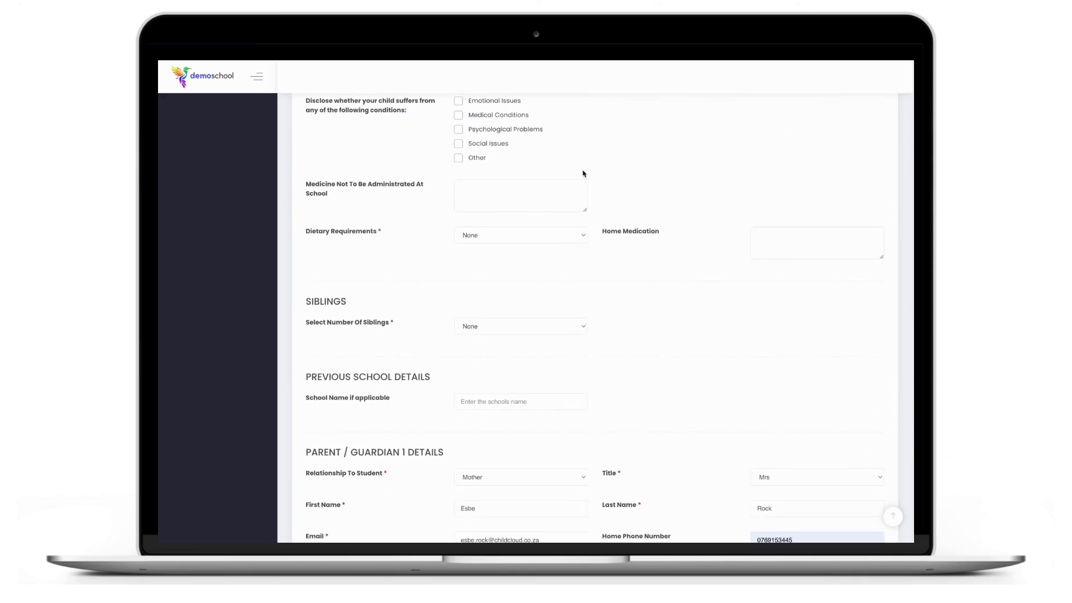
pyautogui.scroll(1, 579, 173)
pyautogui.scroll(-1, 668, 208)
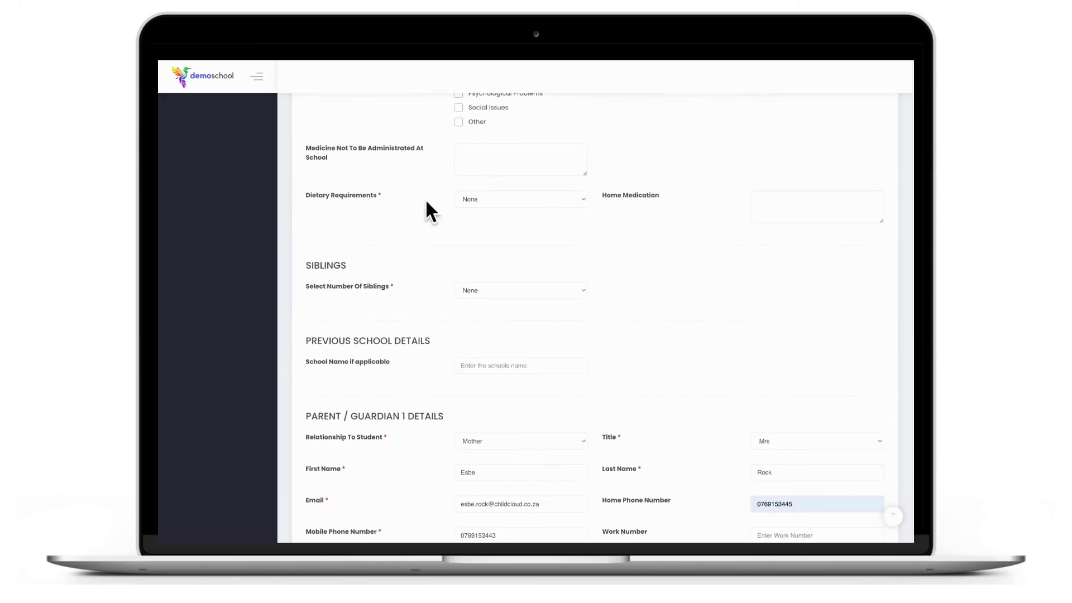
pyautogui.scroll(-1, 602, 208)
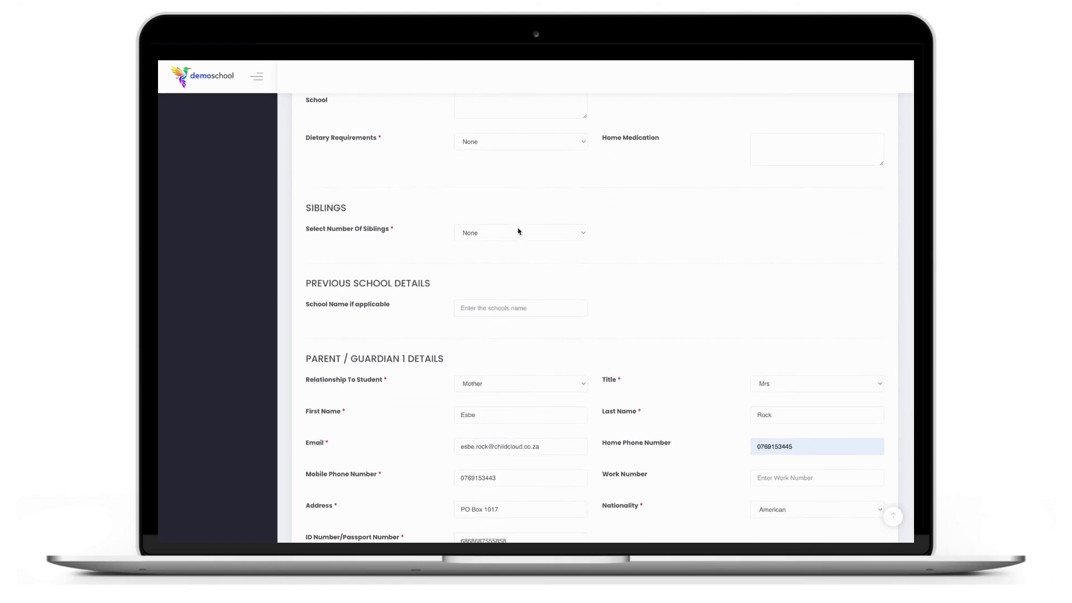
pyautogui.scroll(-2, 591, 249)
pyautogui.scroll(-3, 443, 213)
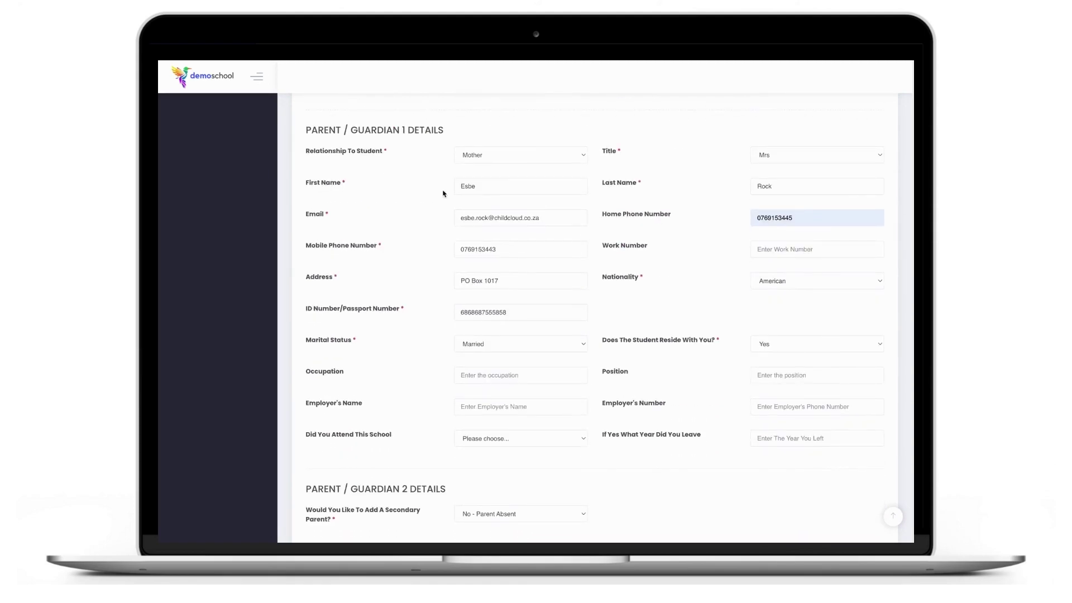
pyautogui.scroll(-2, 679, 325)
pyautogui.scroll(1, 550, 232)
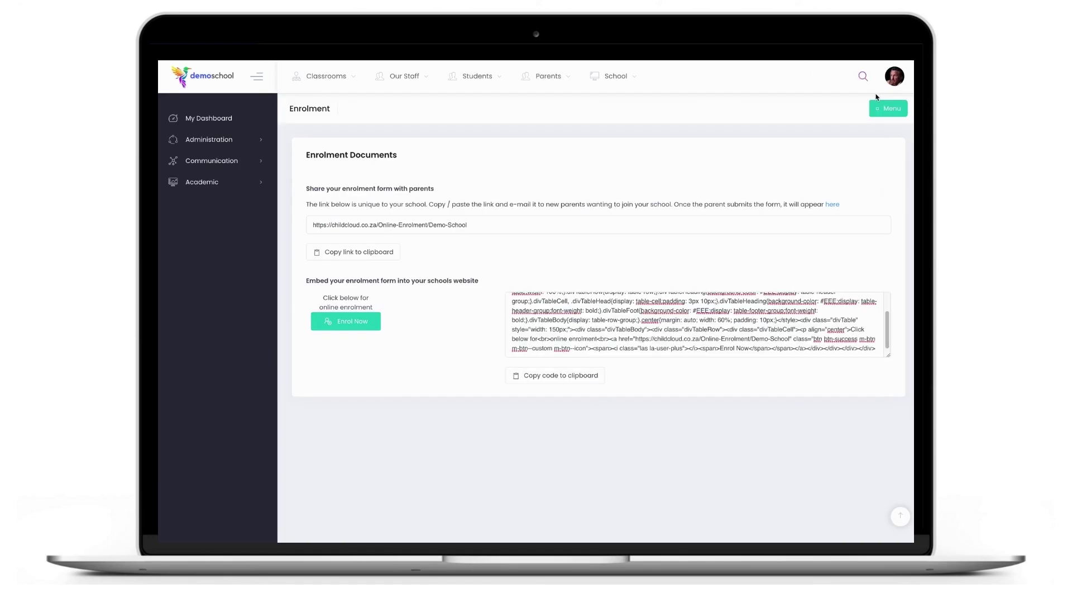
# - Return to the school's enrolment form settings and review which fields are switched on, including Parent 2 Compulsory
pyautogui.click(885, 109)
pyautogui.click(834, 155)
pyautogui.scroll(-3, 663, 302)
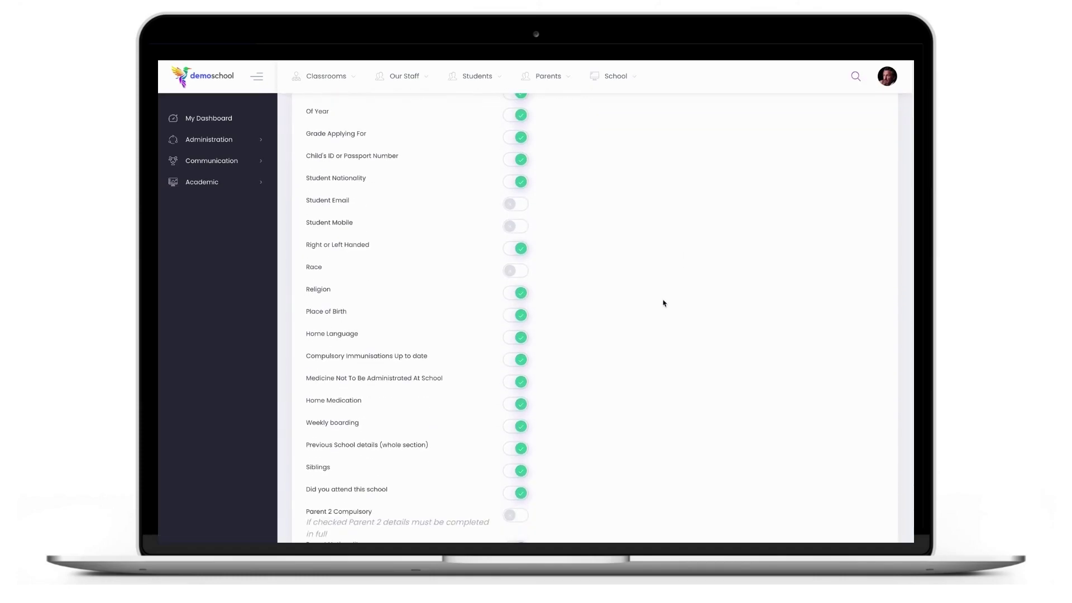
pyautogui.scroll(-2, 561, 268)
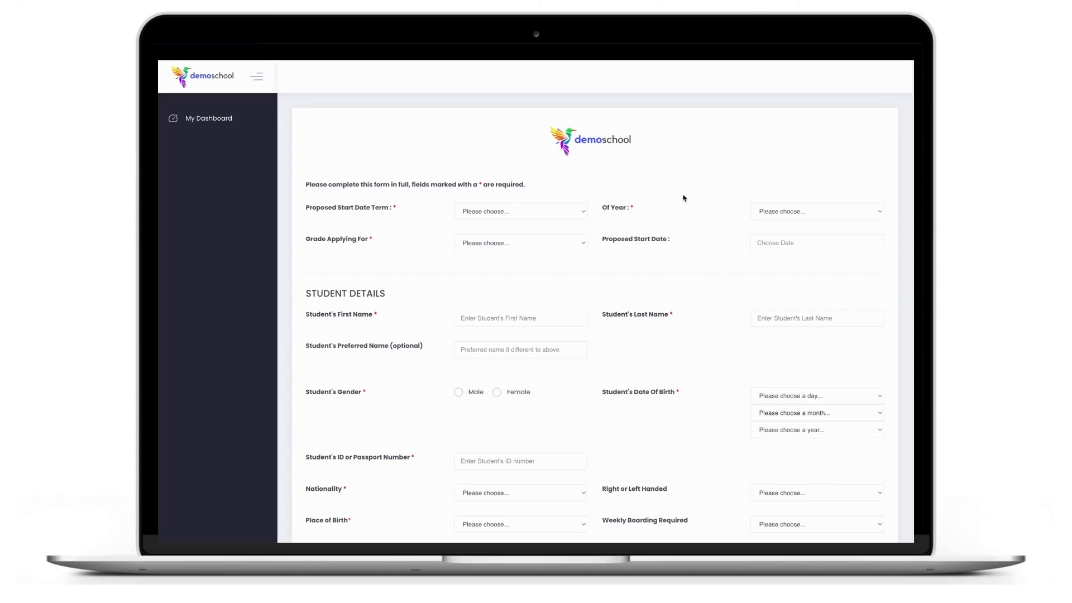
# - Try answering Yes to adding a secondary parent on the enrolment form, and set the answer back to No - Parent Absent
pyautogui.scroll(-15, 683, 198)
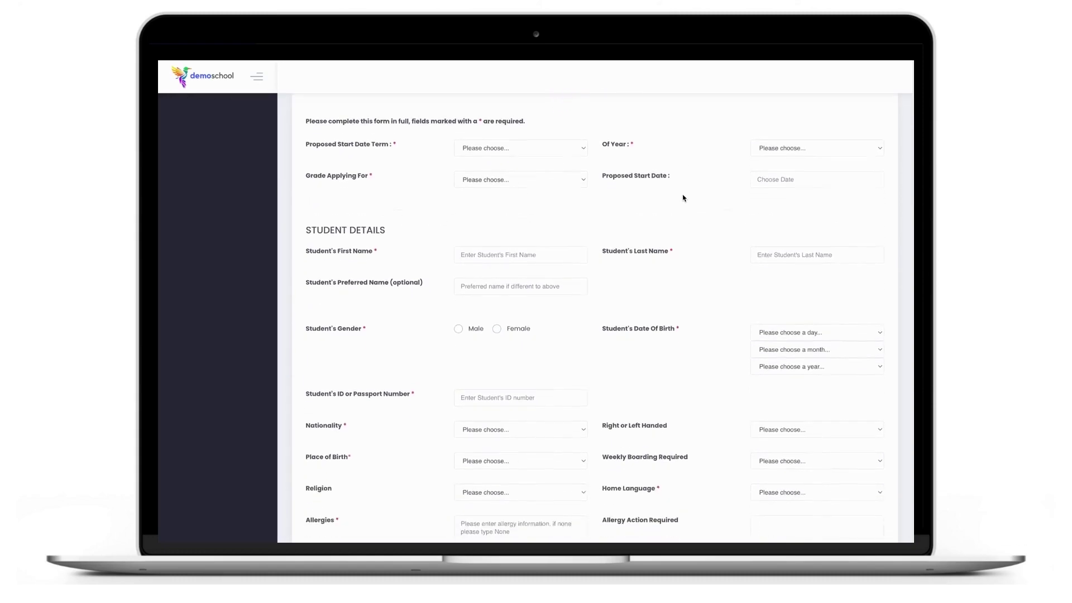
pyautogui.scroll(-6, 683, 199)
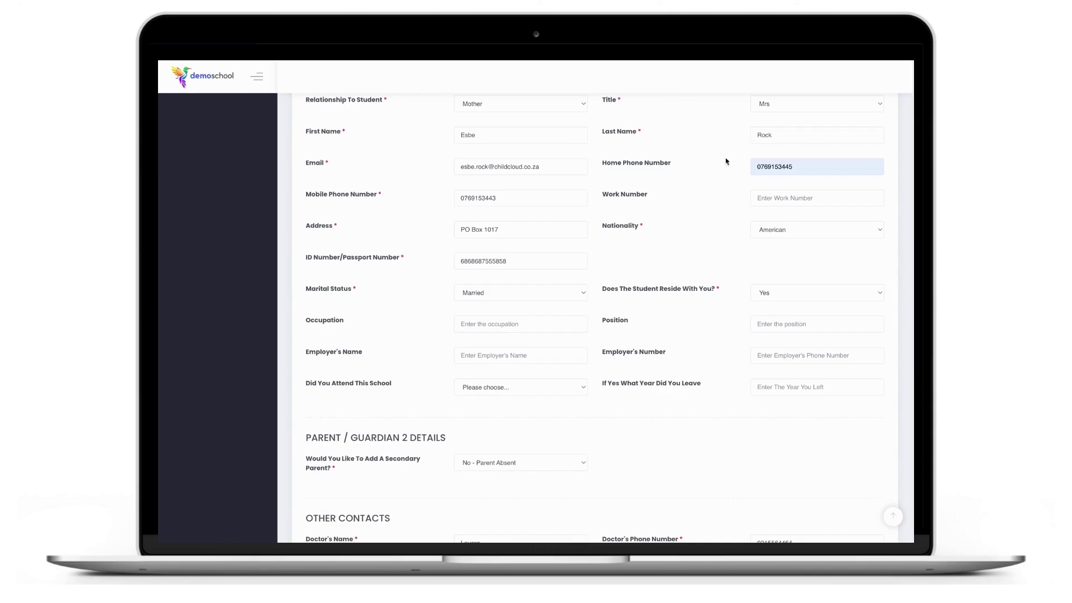
pyautogui.scroll(-4, 604, 274)
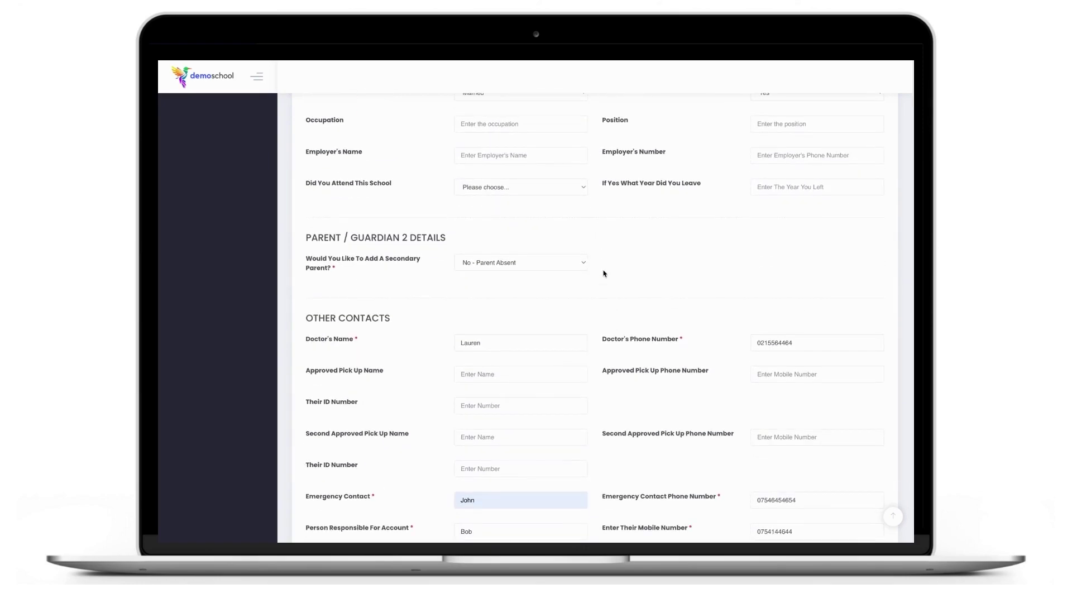
pyautogui.click(514, 266)
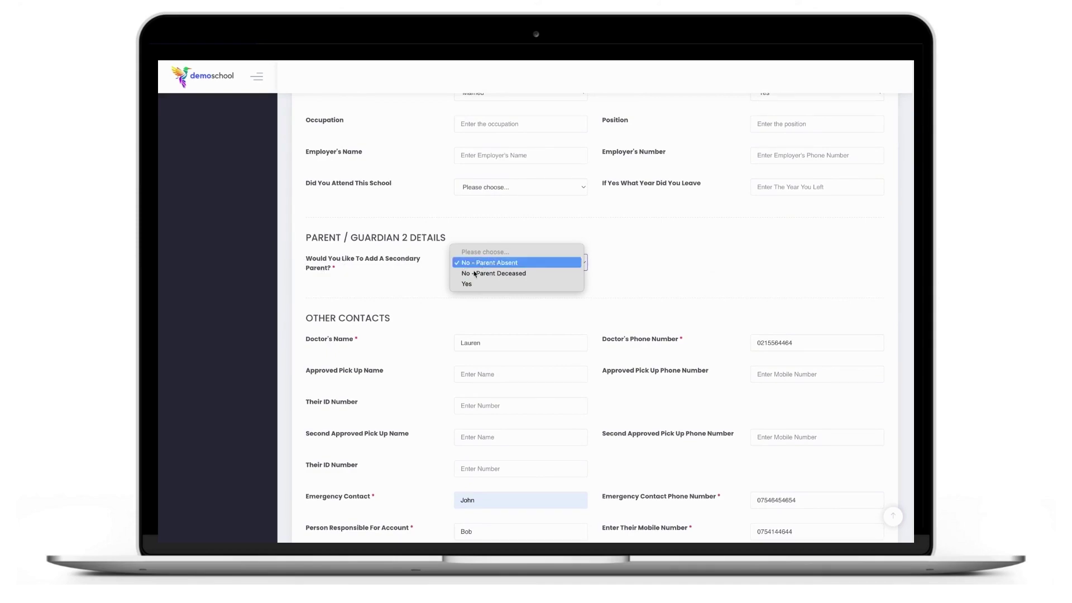
pyautogui.click(463, 284)
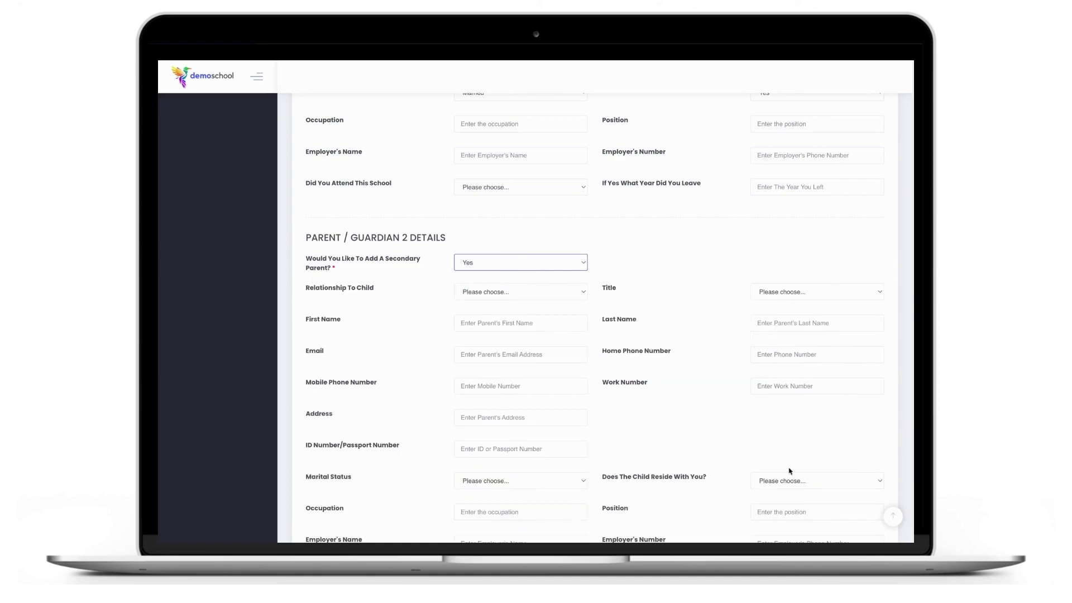
pyautogui.click(561, 266)
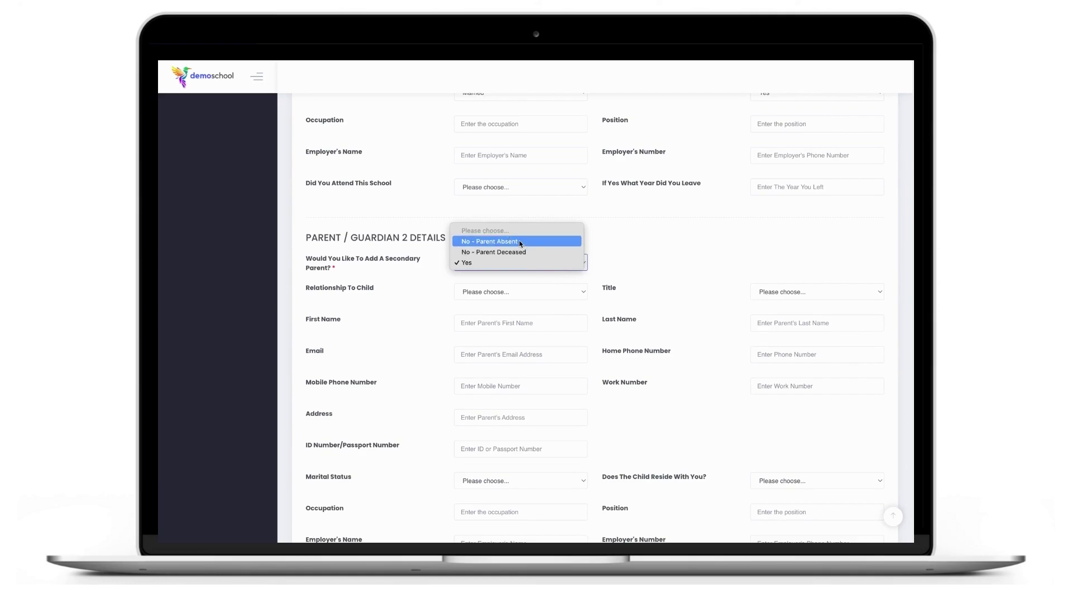
pyautogui.click(520, 244)
# - Complete Media Channel Permissions by choosing Yes for the media consent and uploading the student's headshot photo from the Desktop
pyautogui.scroll(-5, 740, 341)
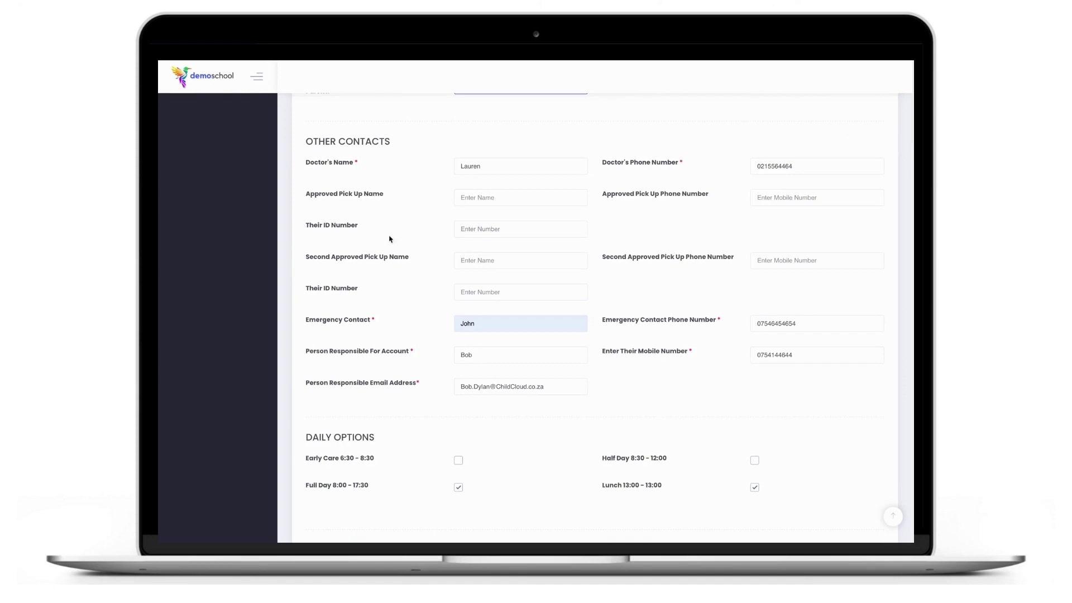
pyautogui.scroll(-3, 610, 303)
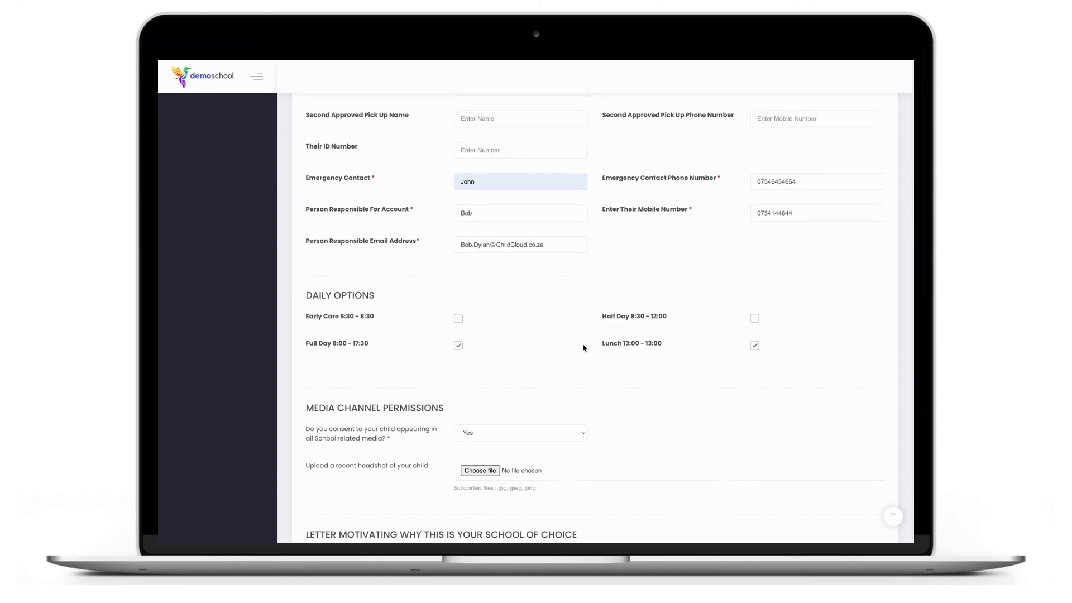
pyautogui.scroll(-5, 584, 346)
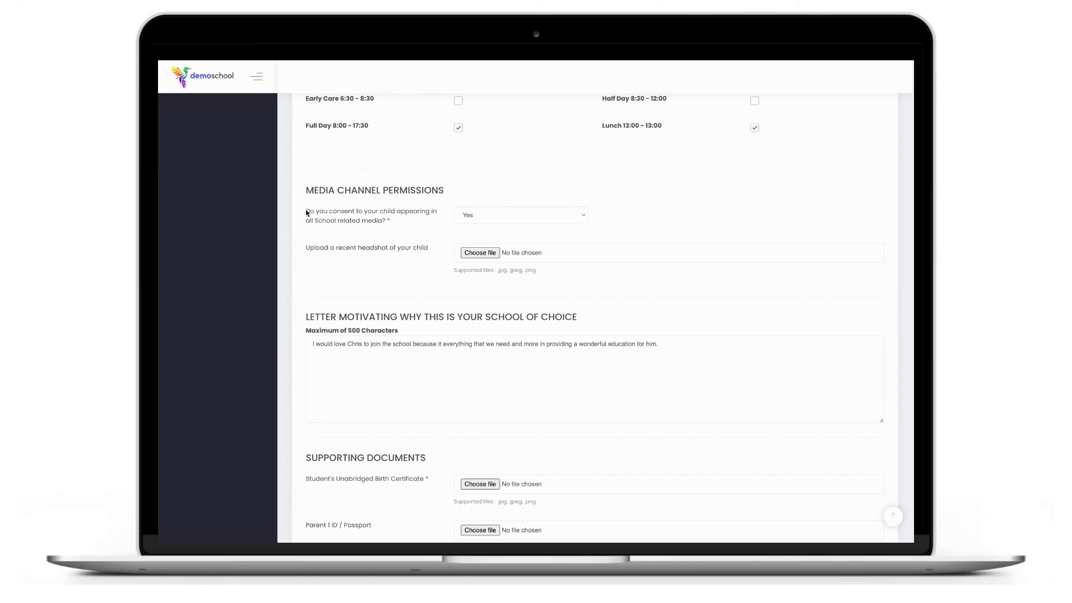
pyautogui.moveTo(306, 212); pyautogui.dragTo(434, 219)
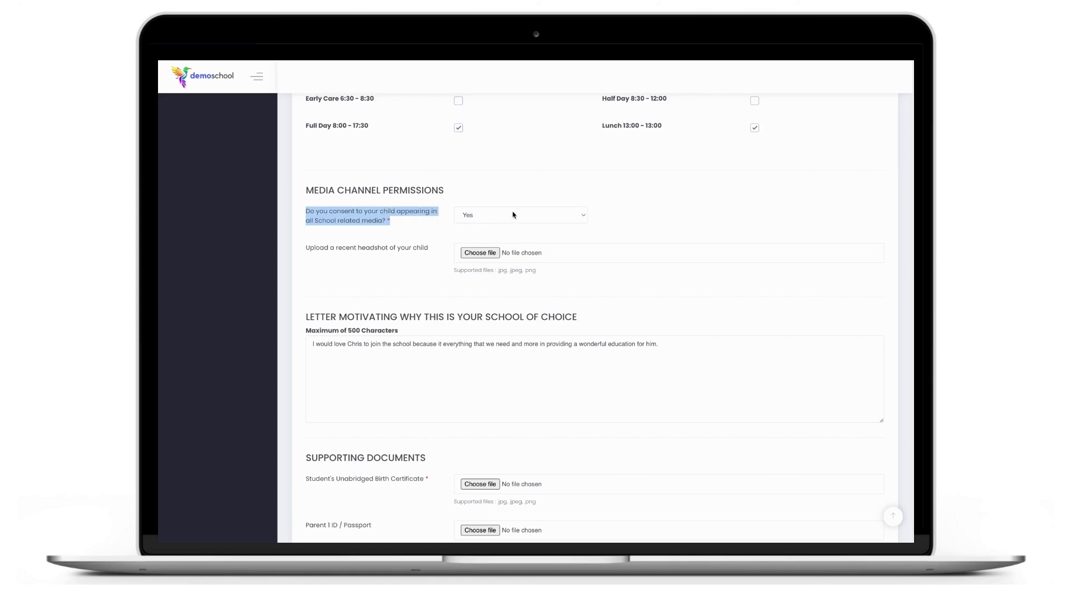
pyautogui.click(549, 219)
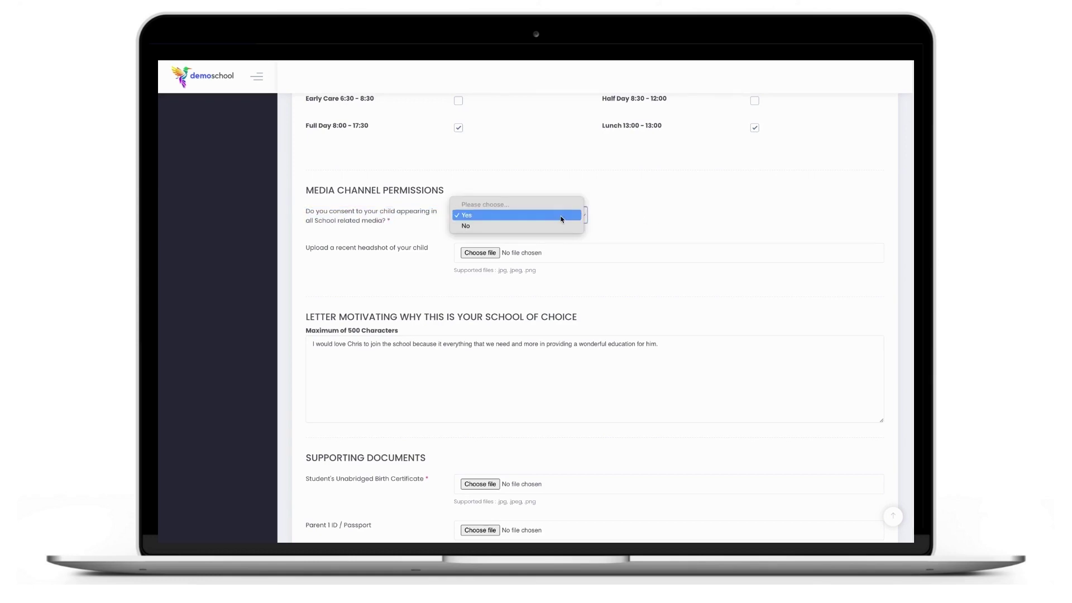
pyautogui.click(560, 217)
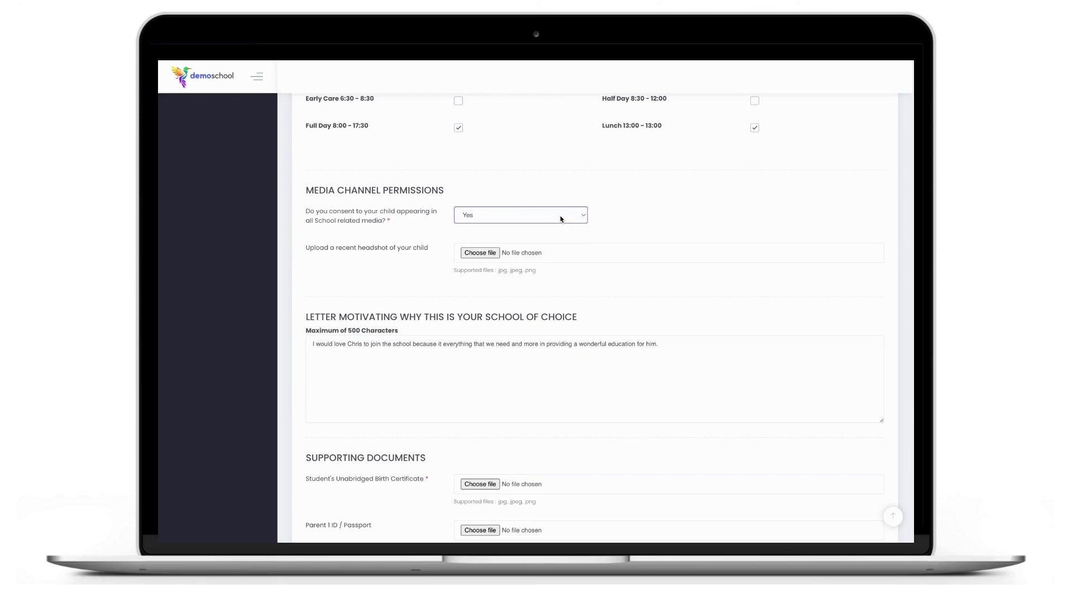
pyautogui.click(648, 219)
pyautogui.click(490, 252)
pyautogui.click(302, 115)
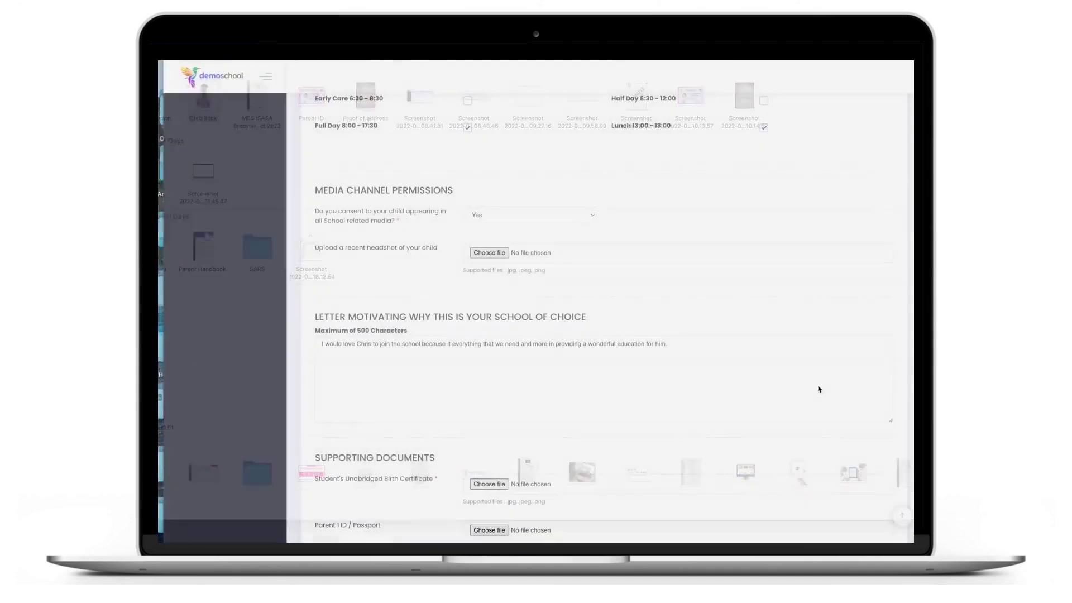
# - Attach the Birth Certificate file for the student's unabridged birth certificate and the Parent ID file for Parent 1 ID / Passport
pyautogui.scroll(-3, 689, 334)
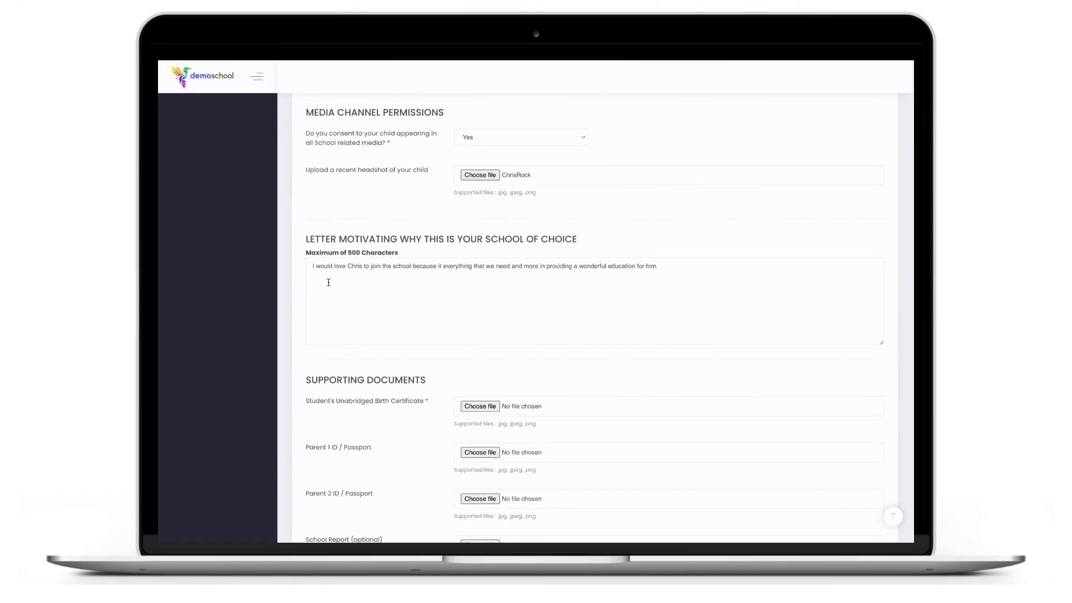
pyautogui.scroll(-3, 436, 284)
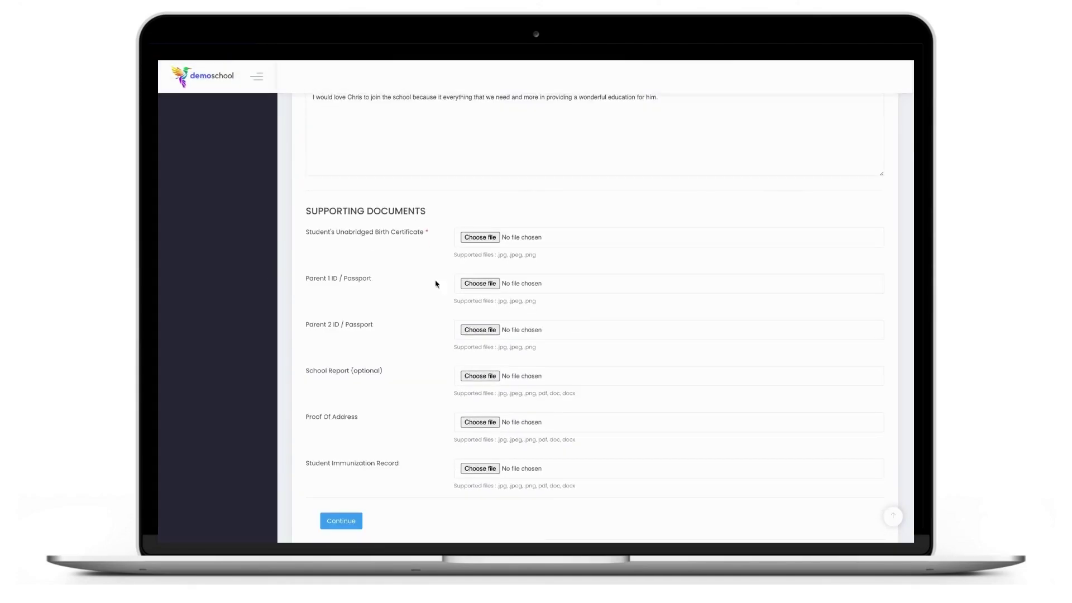
pyautogui.click(493, 239)
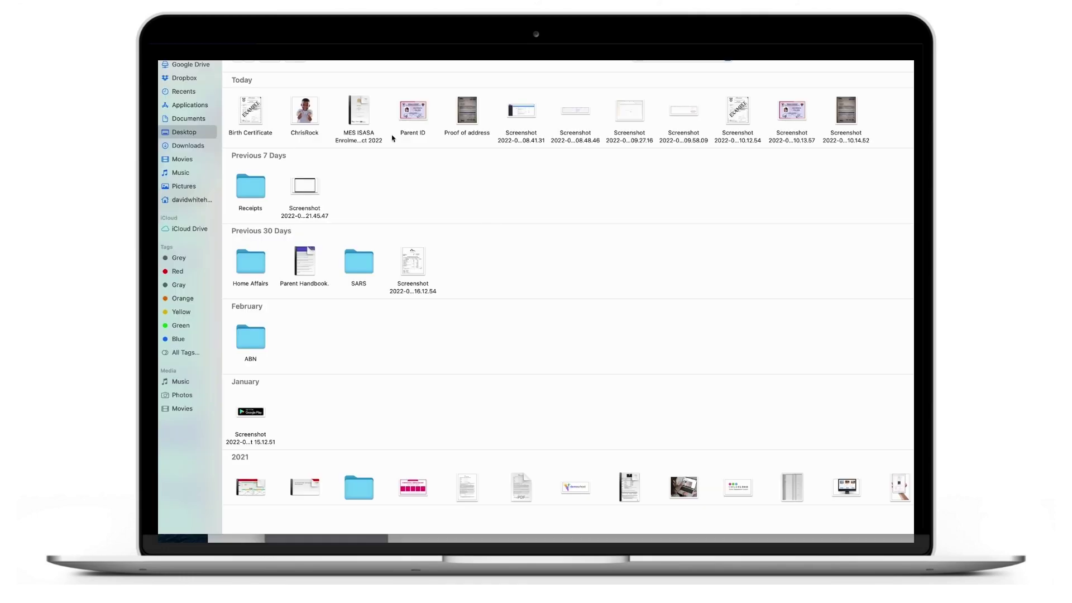
pyautogui.click(255, 113)
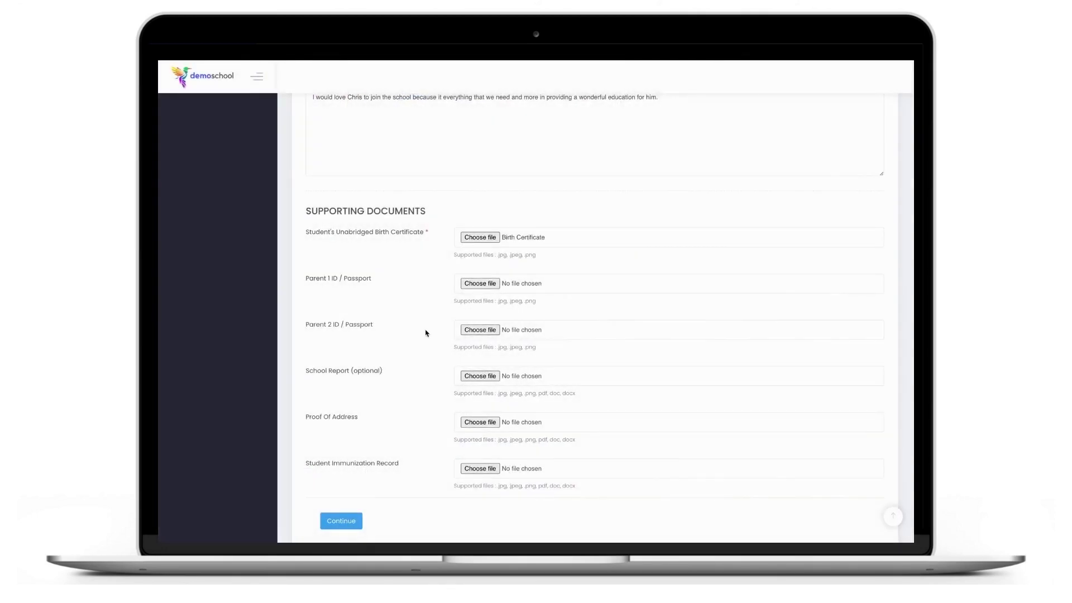
pyautogui.click(490, 290)
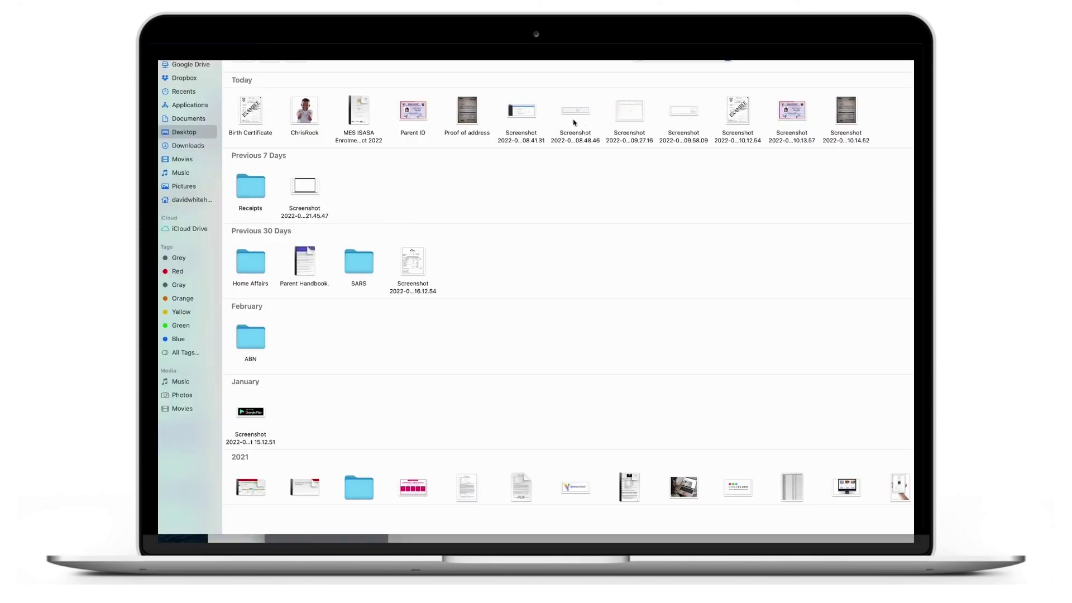
pyautogui.click(412, 118)
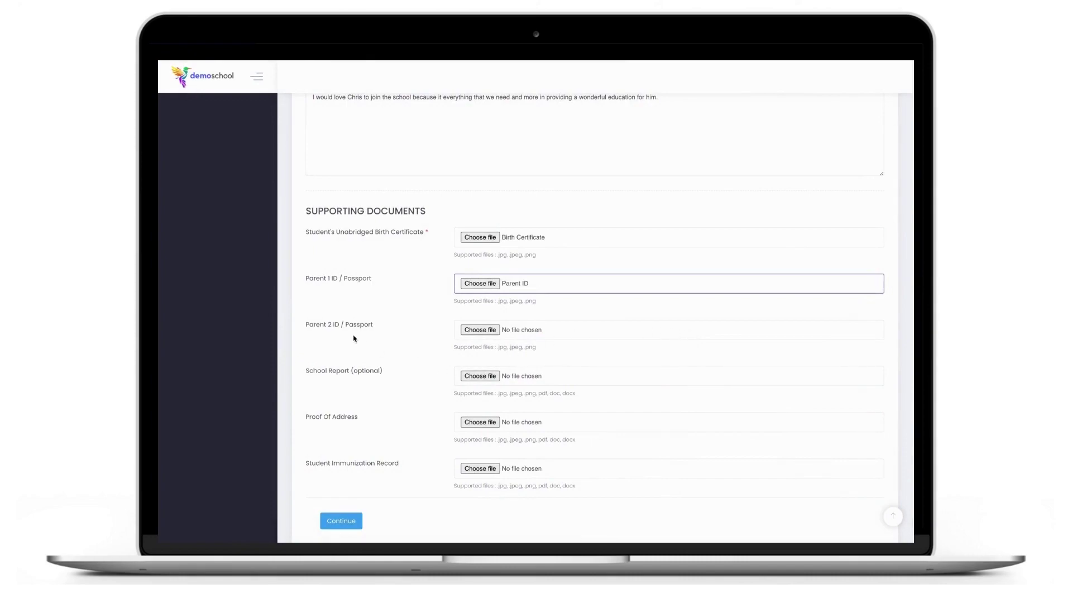
# - Attach the Proof of address file under Proof Of Address and try to continue with the enrolment form
pyautogui.click(478, 423)
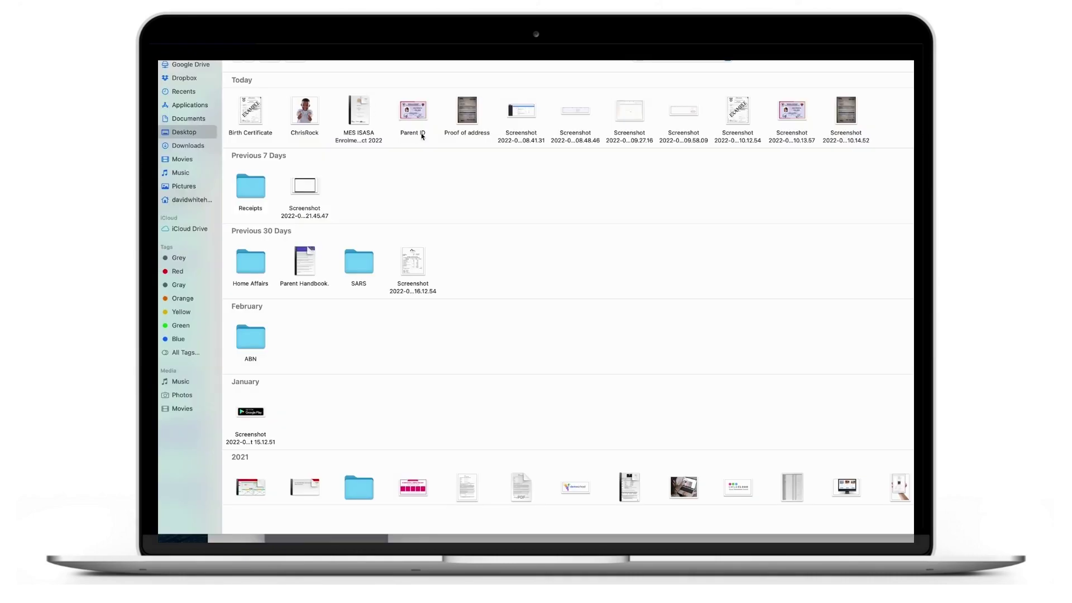
pyautogui.click(469, 115)
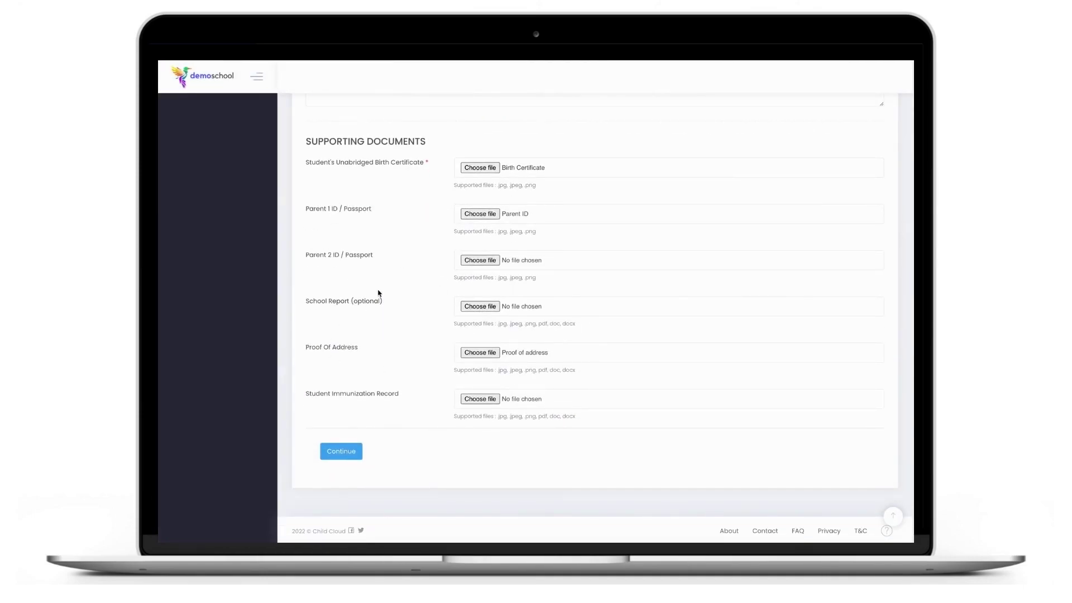
pyautogui.click(336, 451)
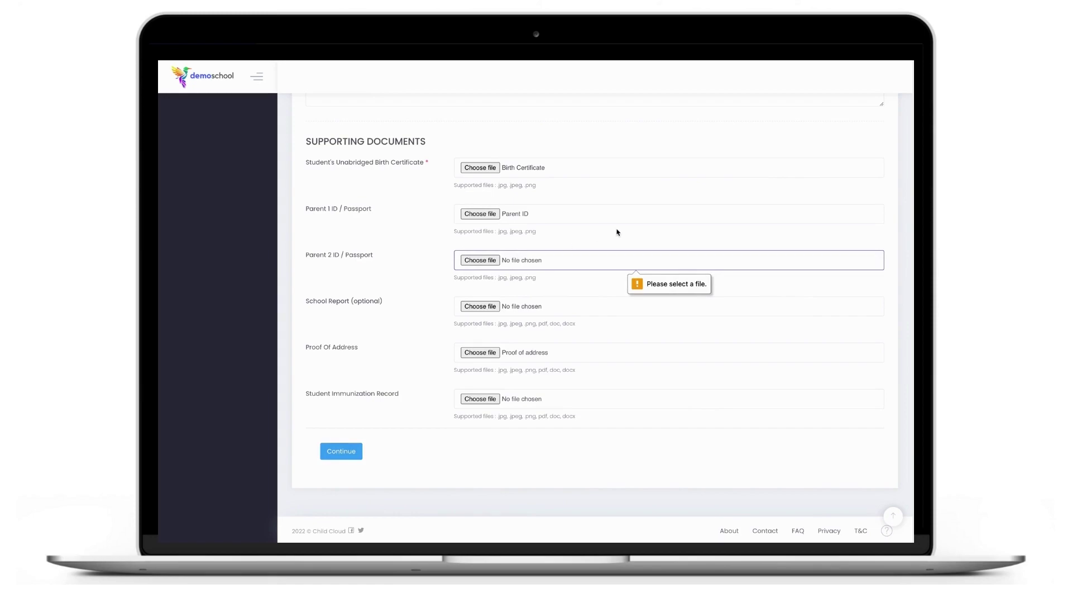
# - Attach the Parent ID file for Parent 2 ID / Passport and continue to the Declaration page
pyautogui.click(479, 260)
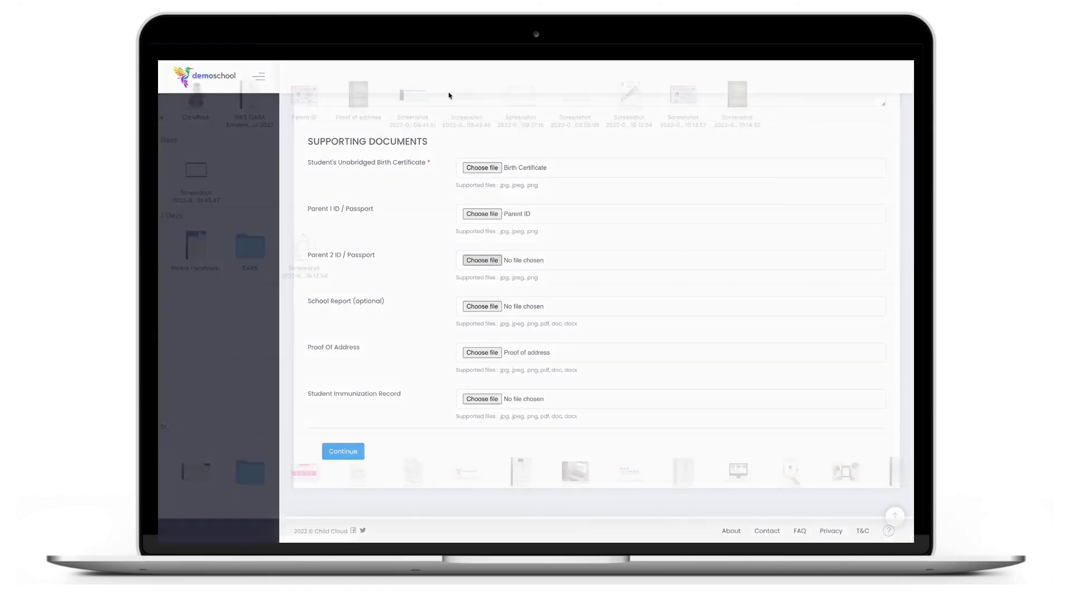
pyautogui.click(412, 115)
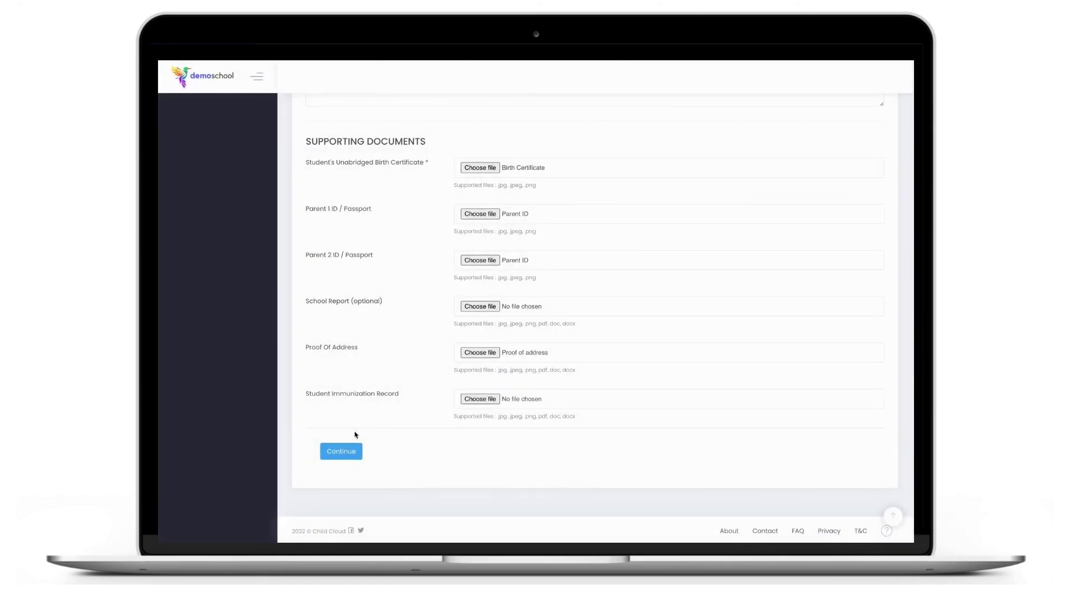
pyautogui.click(342, 453)
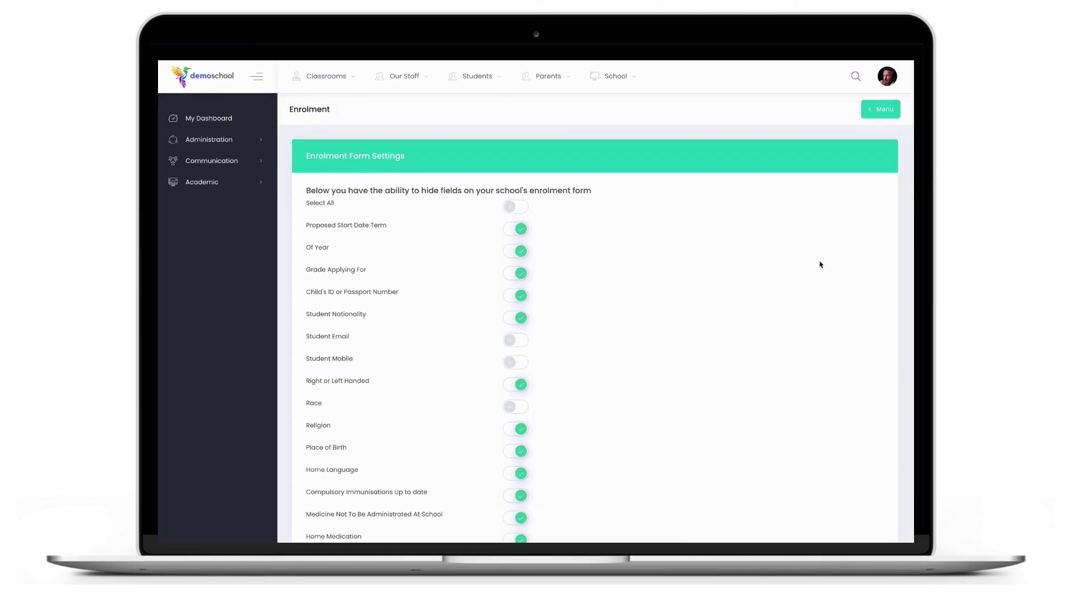
# - Open the school's Enrolment Documents page and examine the file names Terms of Enrolment and Idemnity Form
pyautogui.click(881, 109)
pyautogui.click(819, 172)
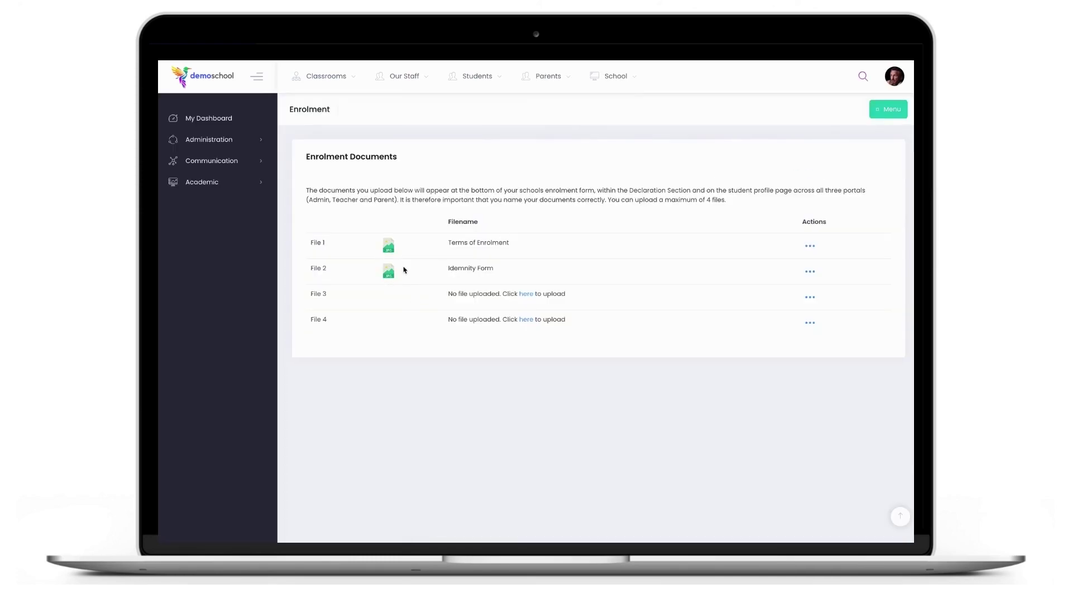
pyautogui.moveTo(447, 242); pyautogui.dragTo(506, 243)
pyautogui.moveTo(443, 272); pyautogui.dragTo(505, 269)
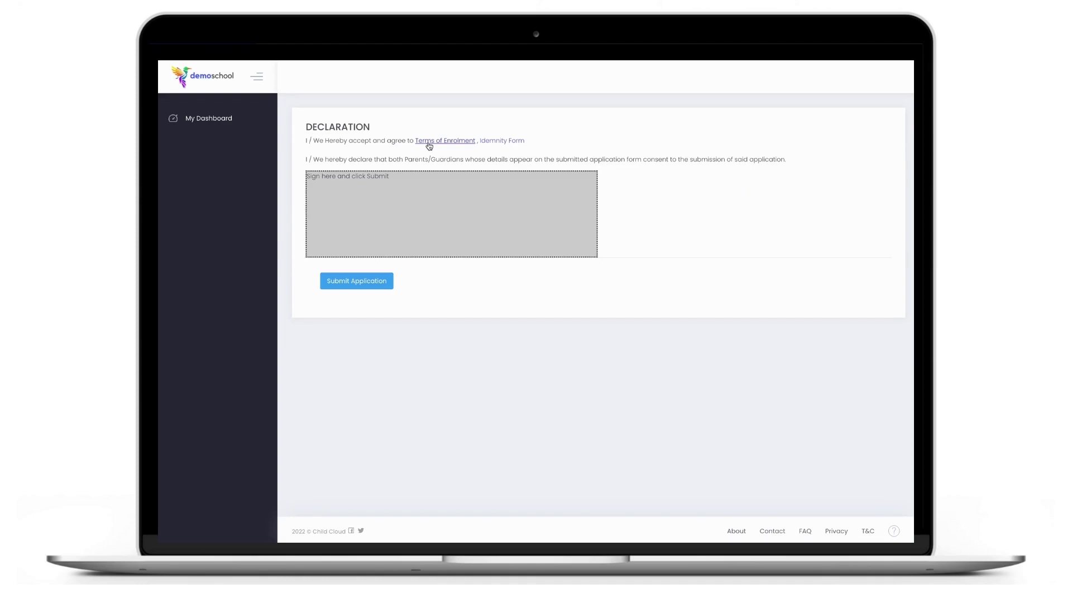
# - Check the Terms of Enrolment linked in the Declaration, and sign and submit the application
pyautogui.click(429, 144)
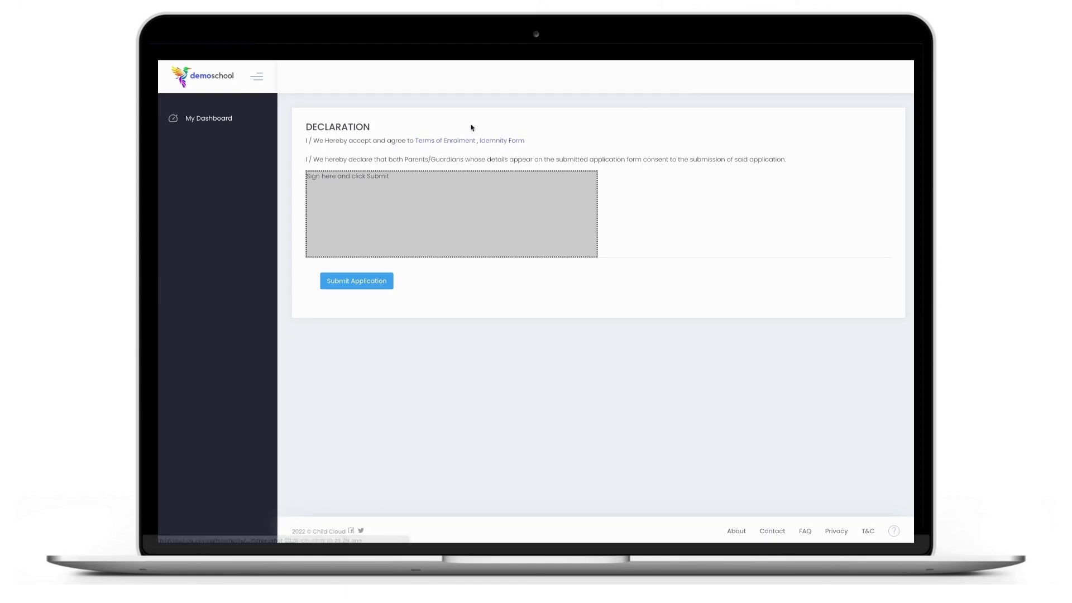
pyautogui.moveTo(350, 216); pyautogui.dragTo(499, 206)
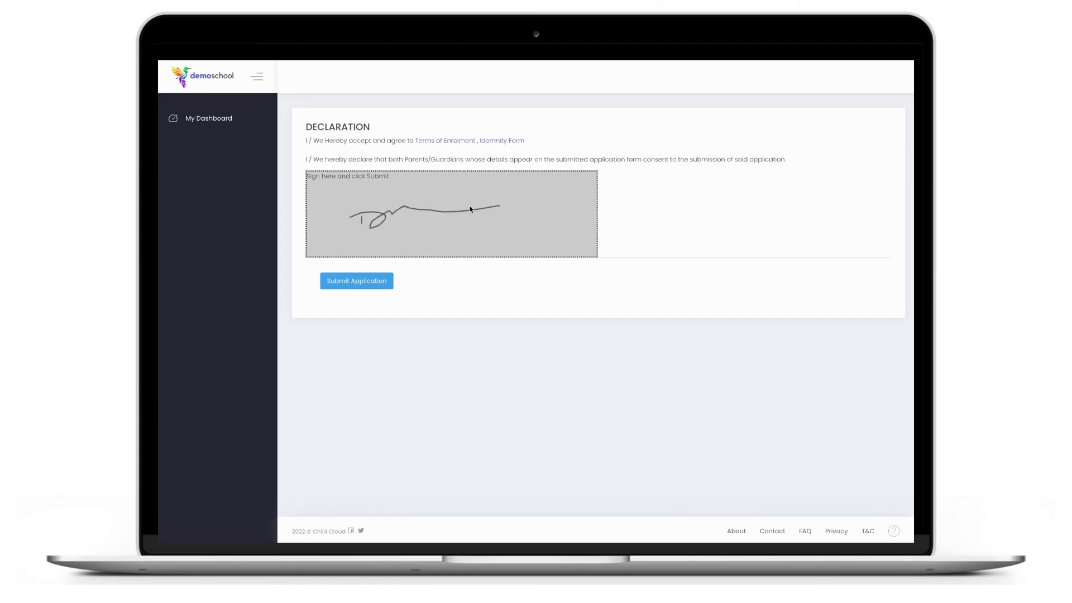
pyautogui.click(367, 281)
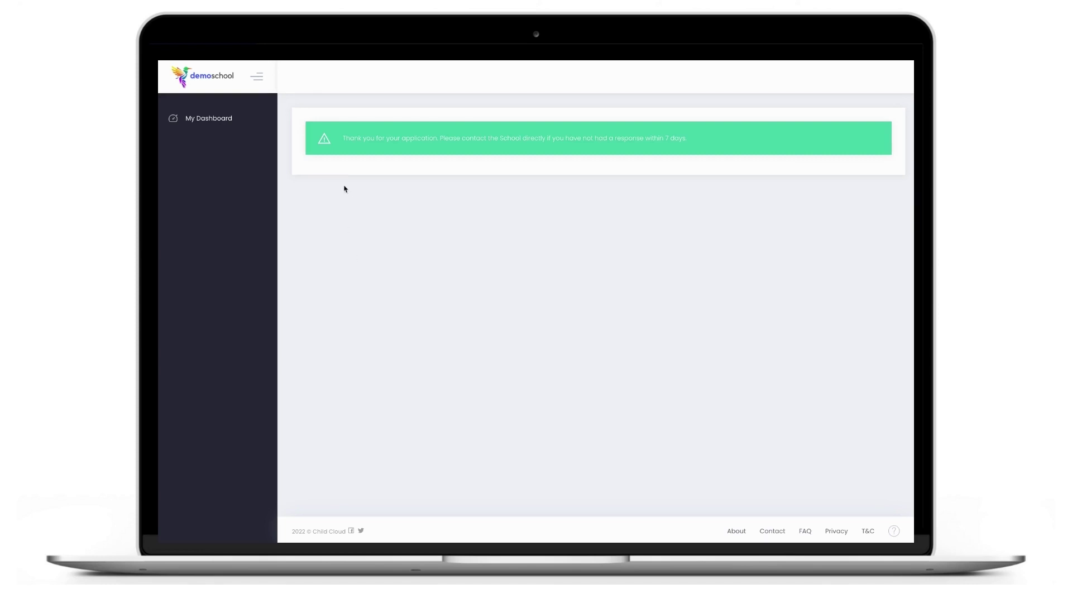
pyautogui.moveTo(345, 137); pyautogui.dragTo(672, 141)
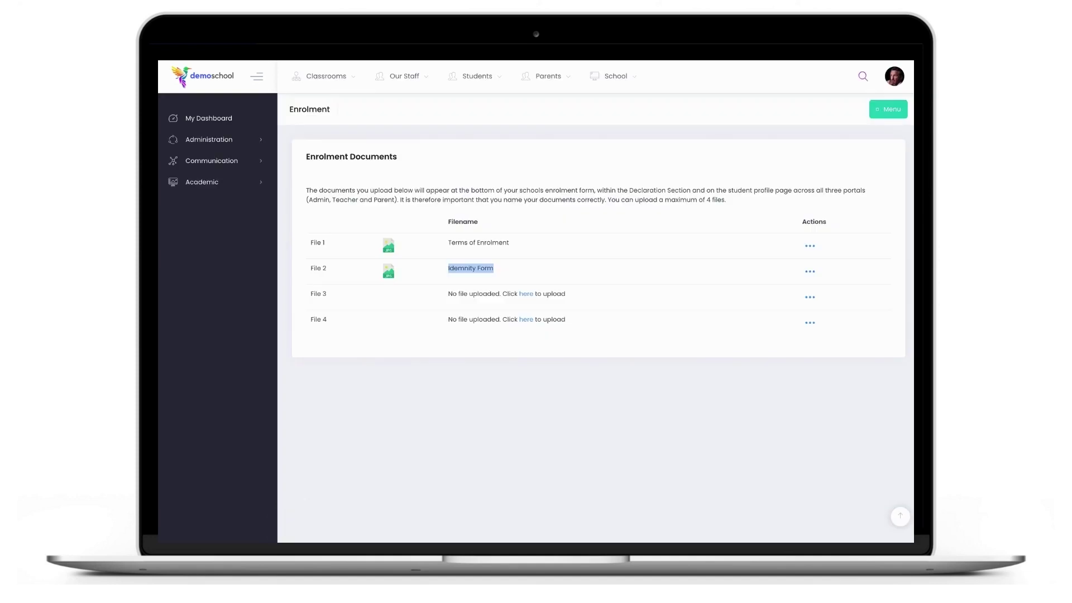
# - Open the school's list of enrolment applicants and examine the status options available for the new applicant
pyautogui.click(888, 109)
pyautogui.click(829, 114)
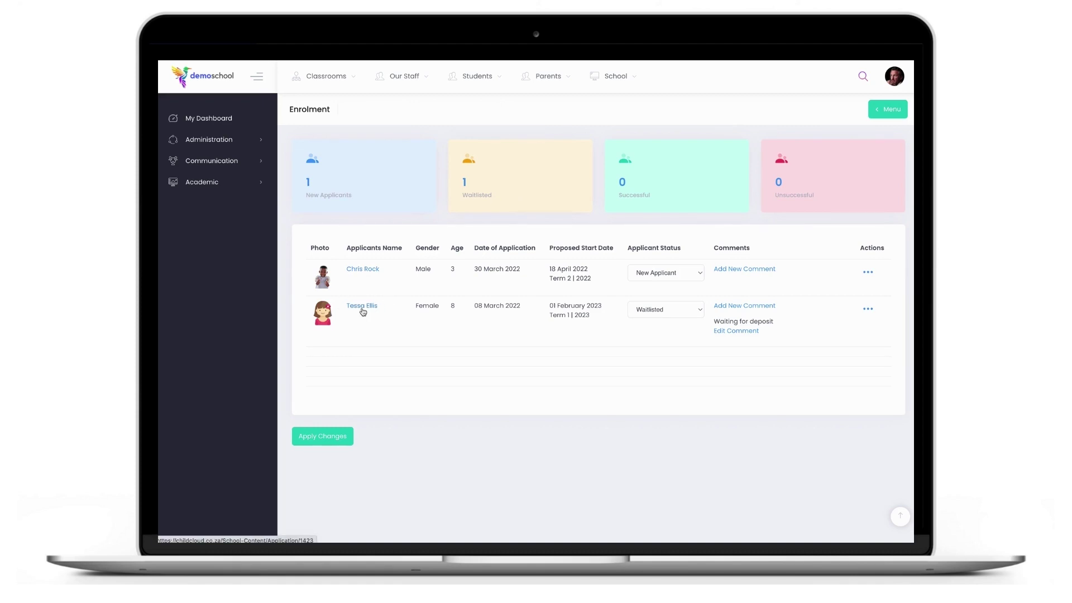
pyautogui.click(667, 274)
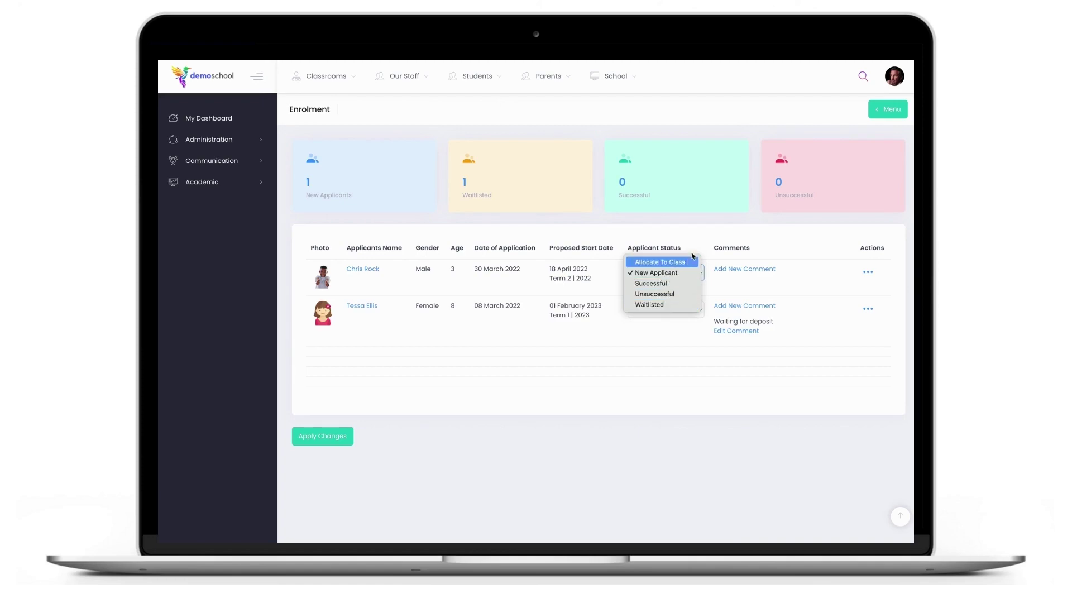
pyautogui.click(705, 237)
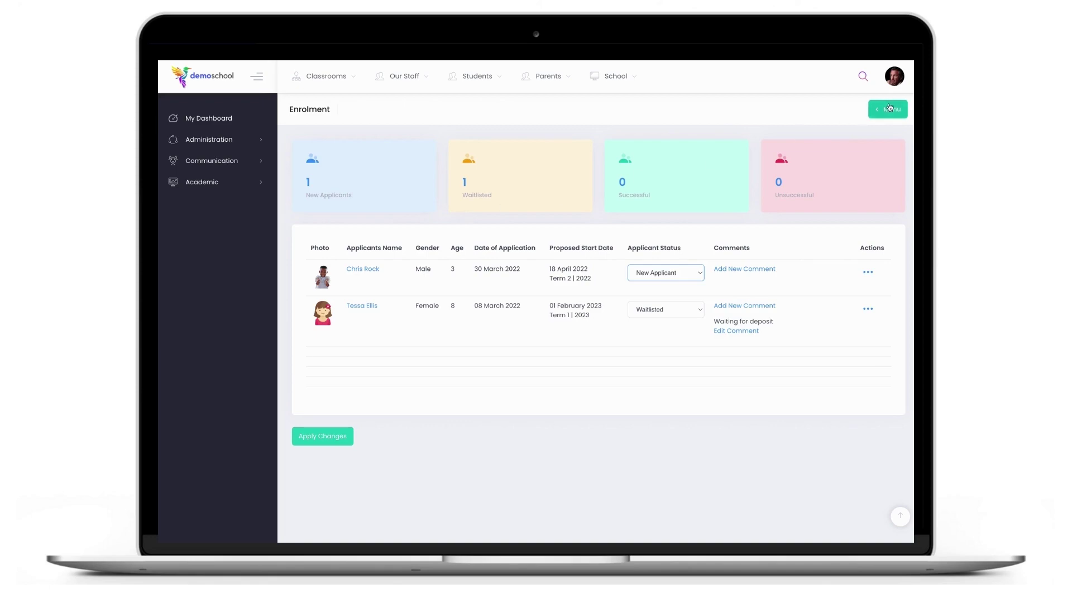
# - Open the page for sharing the enrolment form from the school's Enrolment section
pyautogui.click(889, 110)
pyautogui.click(838, 167)
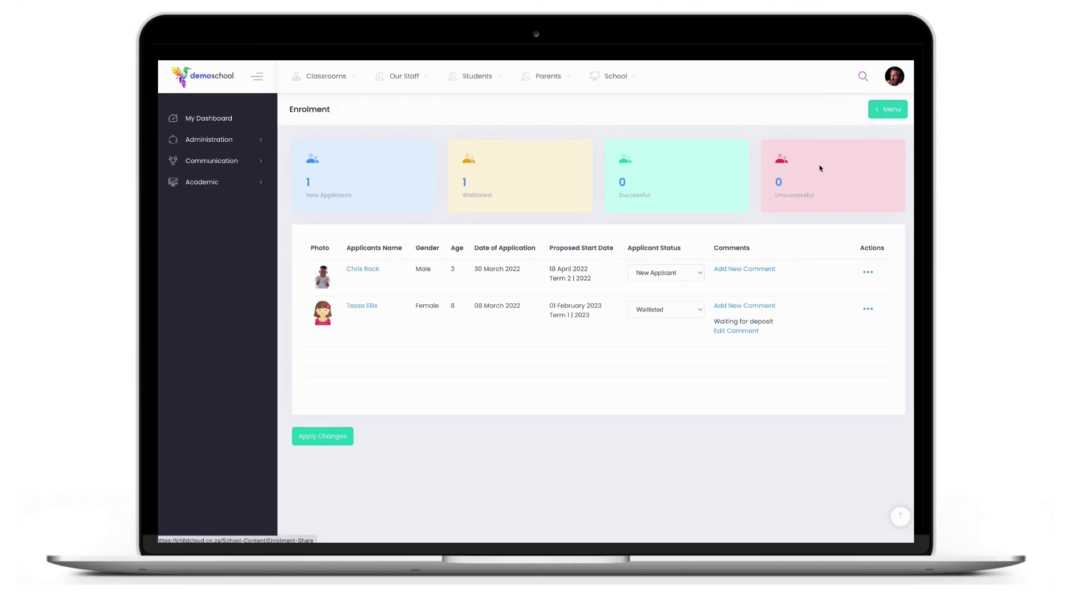